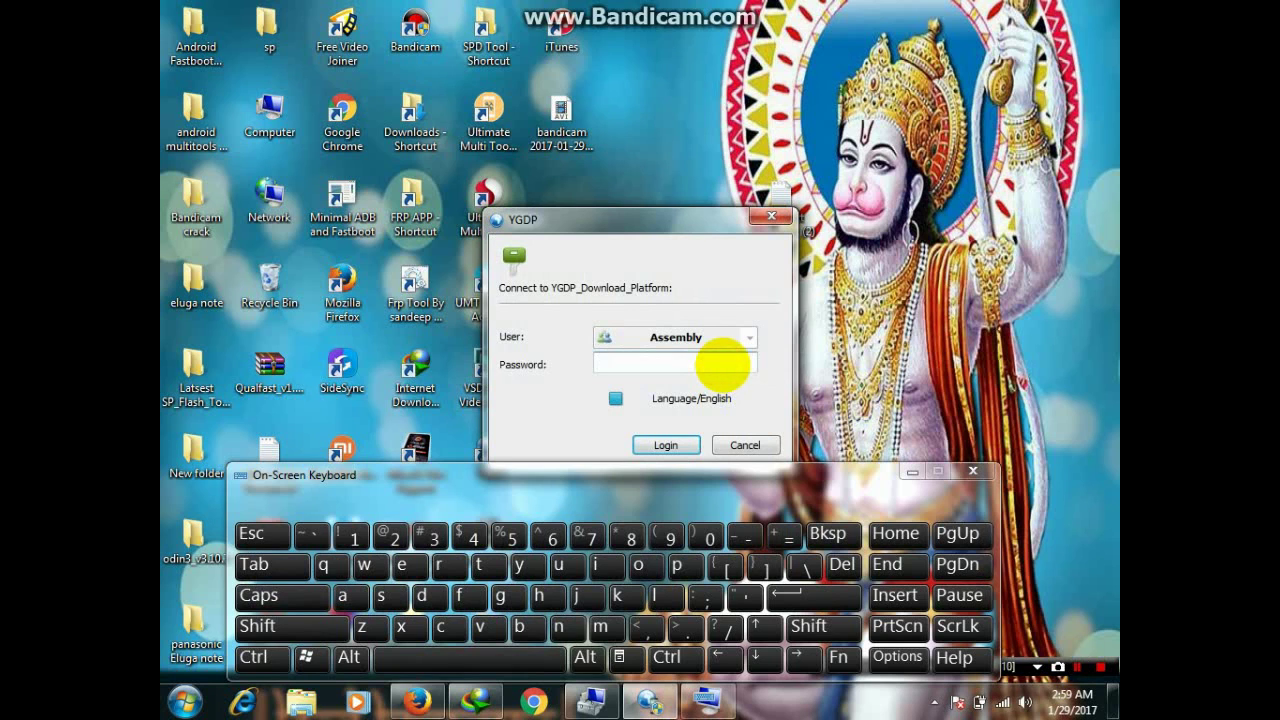
Log in to the YGDP download platform as Assembly by entering the account password, dismiss the on-screen keyboard and maximize the YGDP window
{"action": "type", "text": "1"}
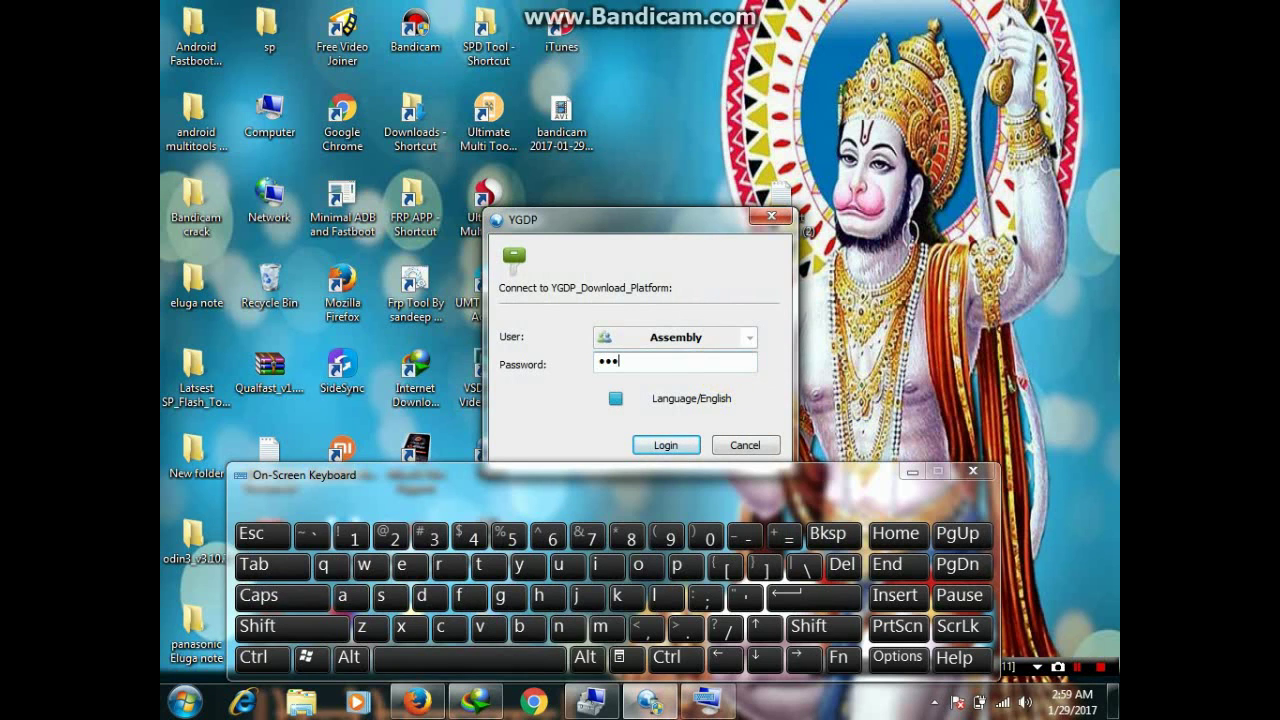
{"action": "key", "text": "Return"}
{"action": "left_click", "coordinate": [912, 470]}
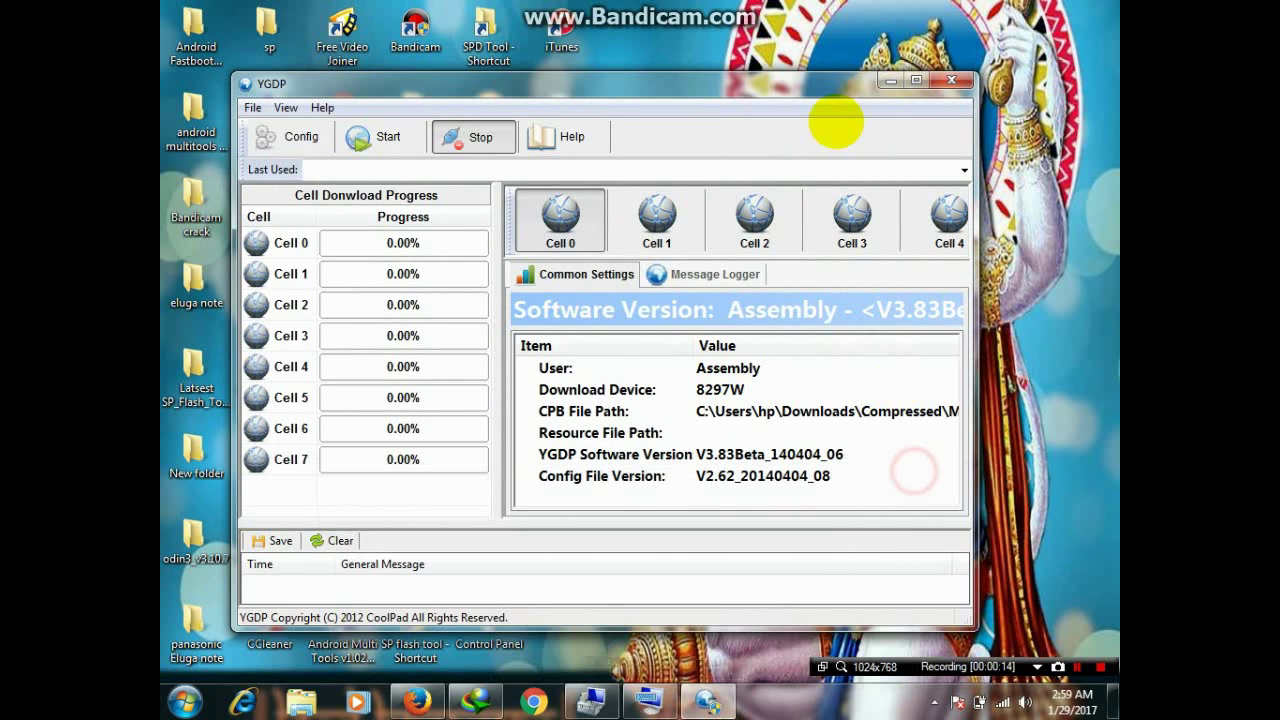
{"action": "double_click", "coordinate": [828, 84]}
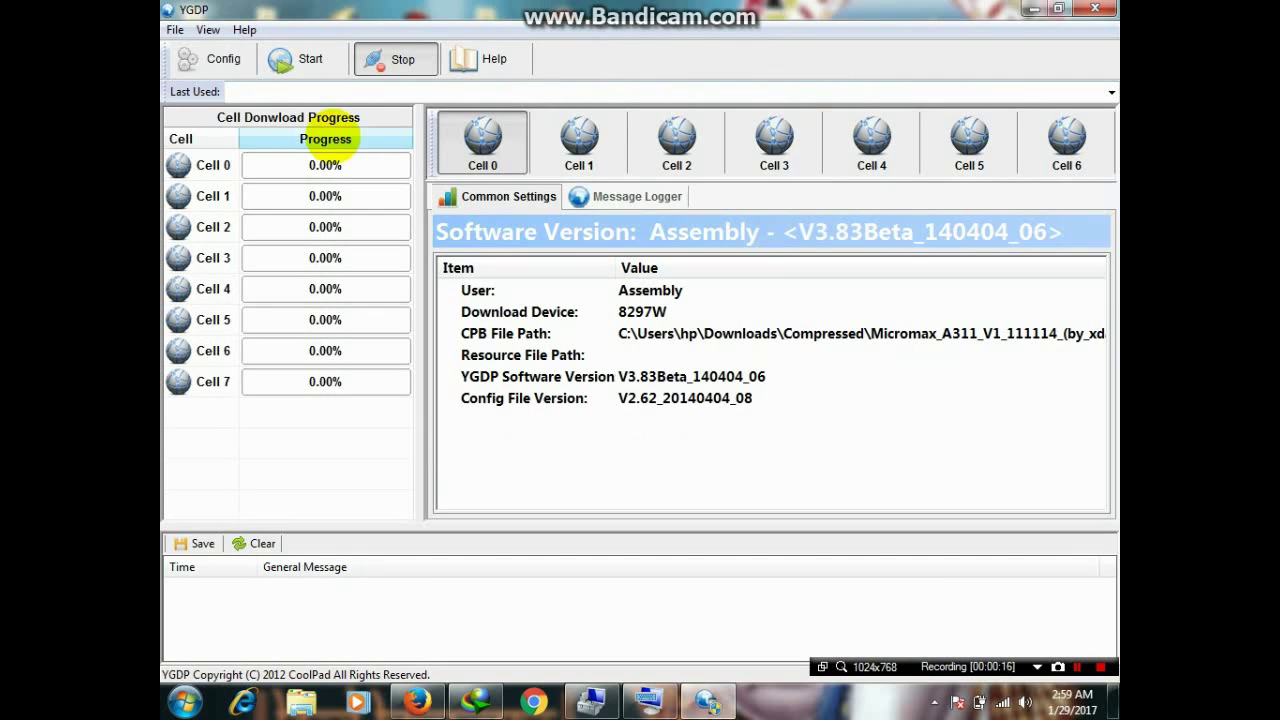
Configure the download for device 8297W with the CPB file 4.4.012.P1.141110.8297W_I02.CPB from the Firmware folder and apply it
{"action": "left_click", "coordinate": [215, 58]}
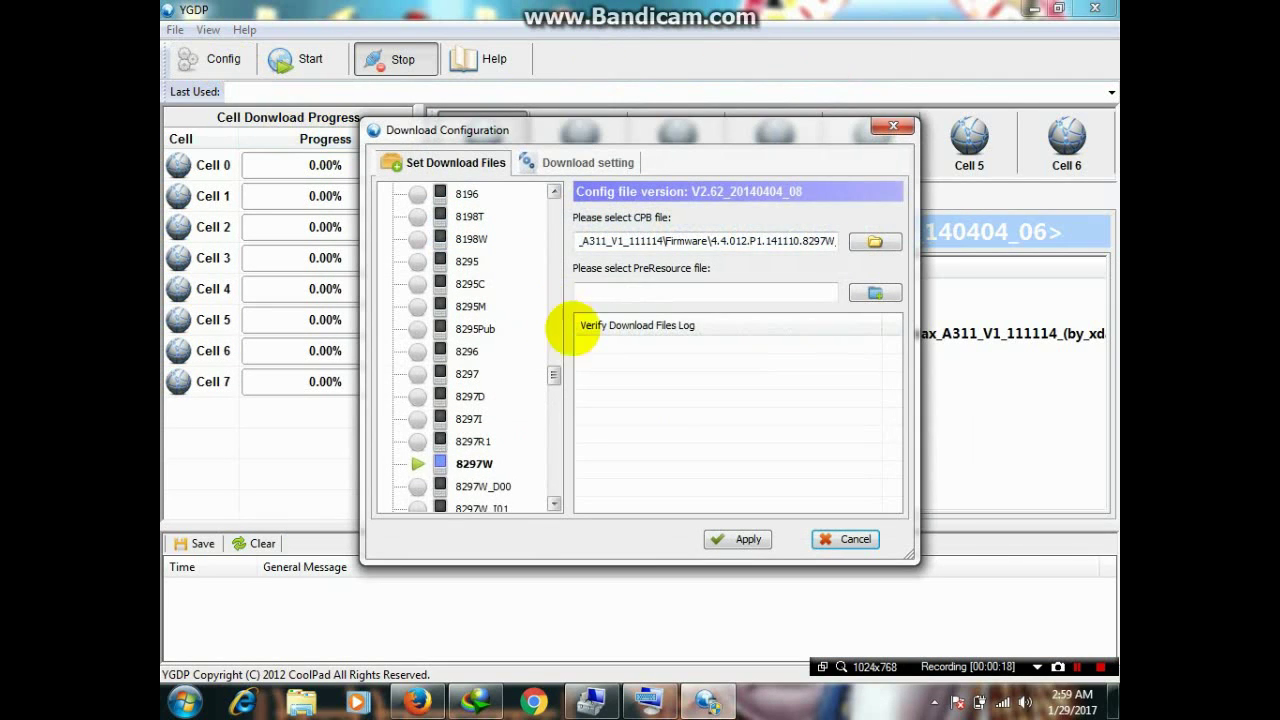
{"action": "left_click", "coordinate": [474, 463]}
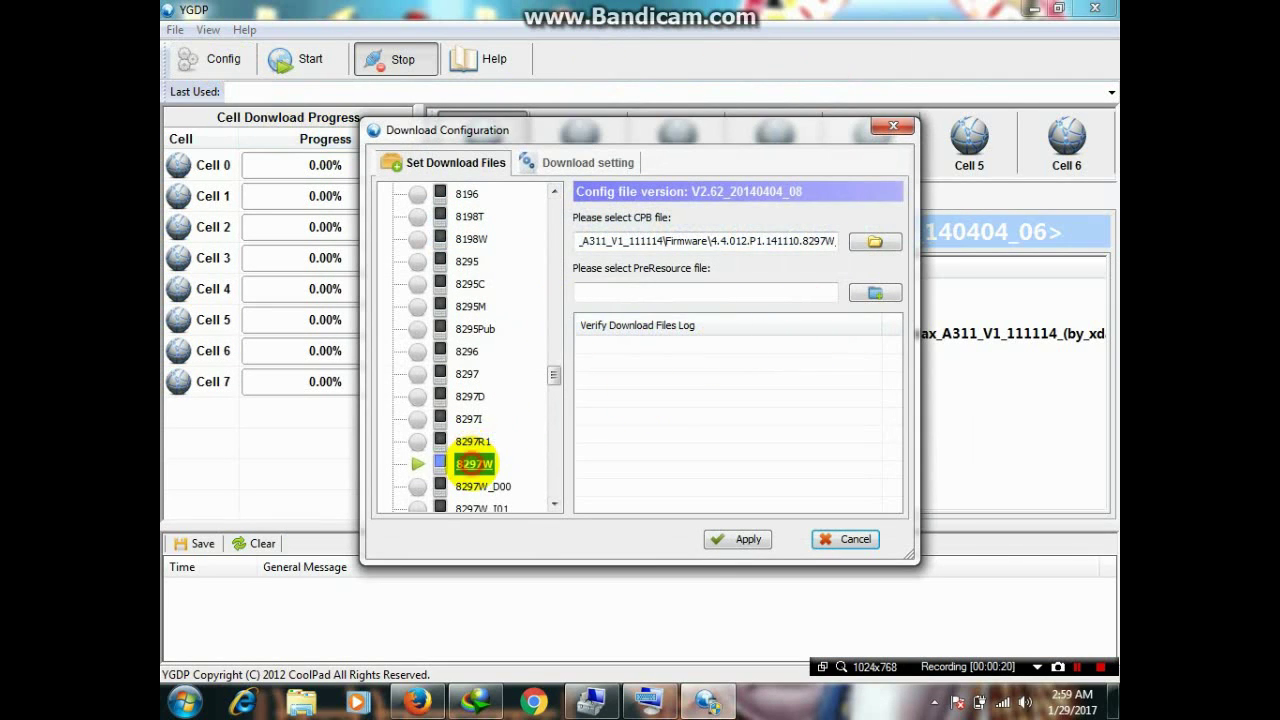
{"action": "left_click", "coordinate": [875, 241]}
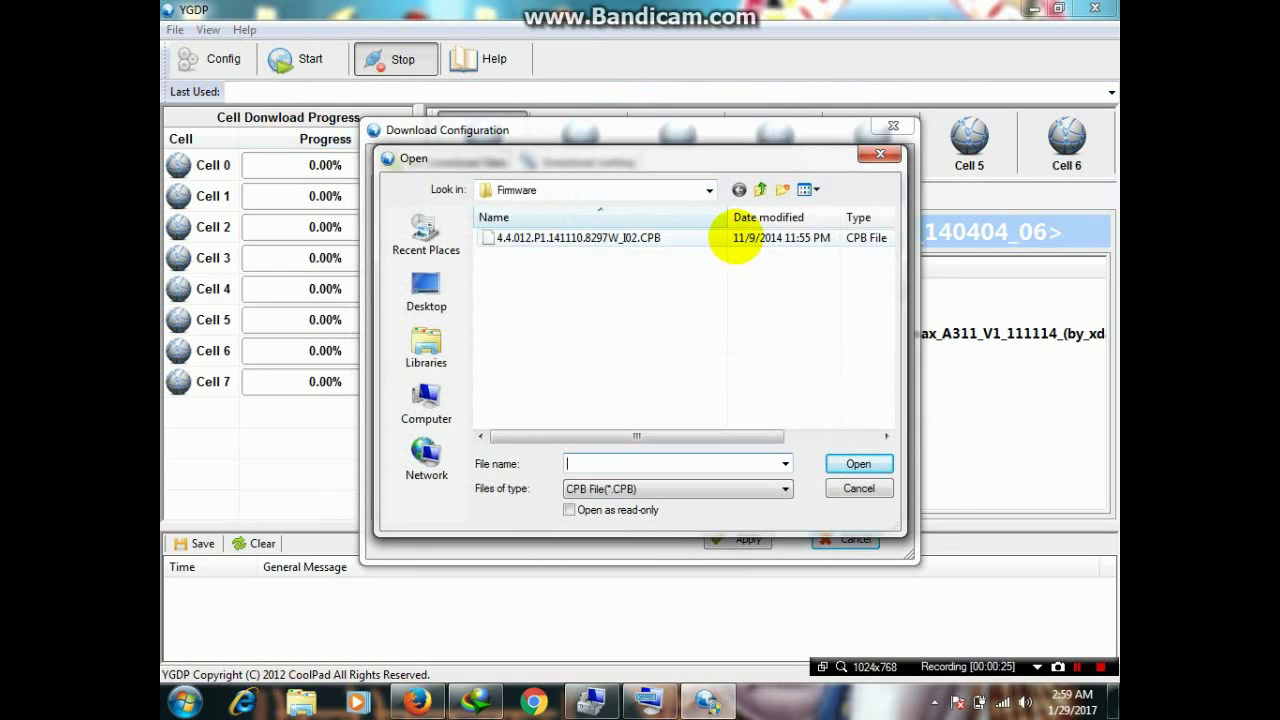
{"action": "left_click", "coordinate": [709, 190]}
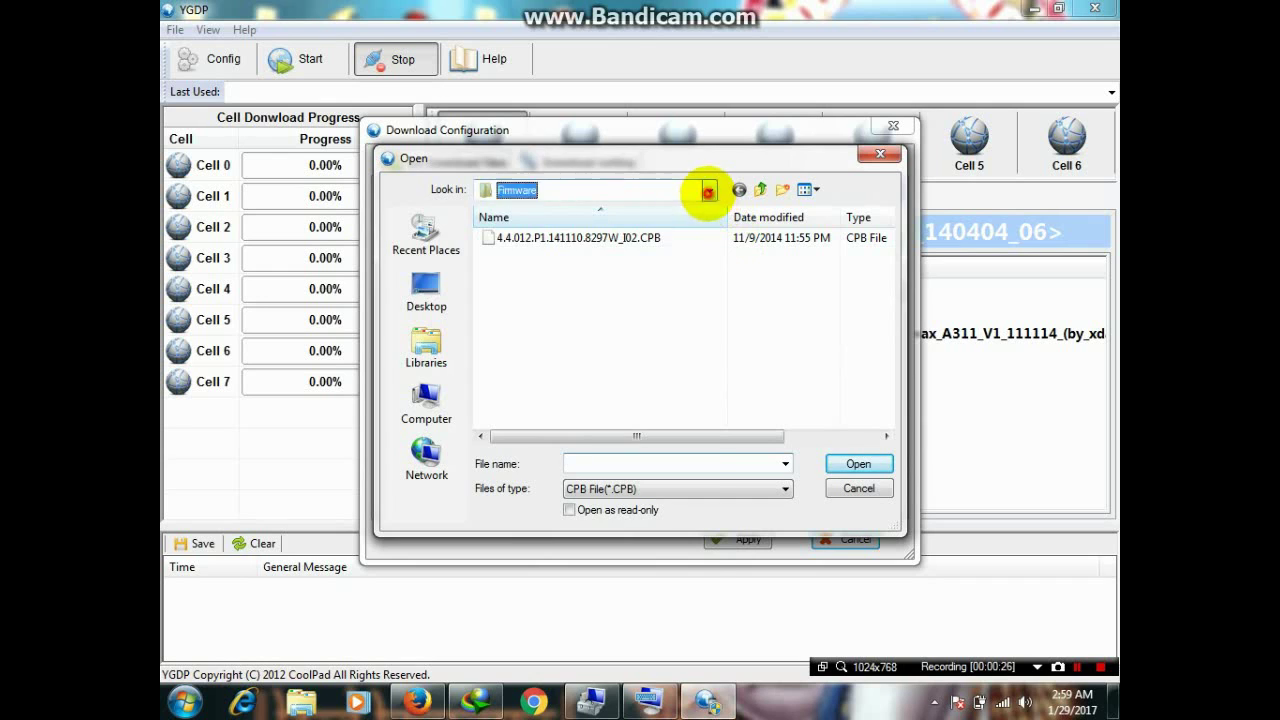
{"action": "left_click", "coordinate": [694, 329]}
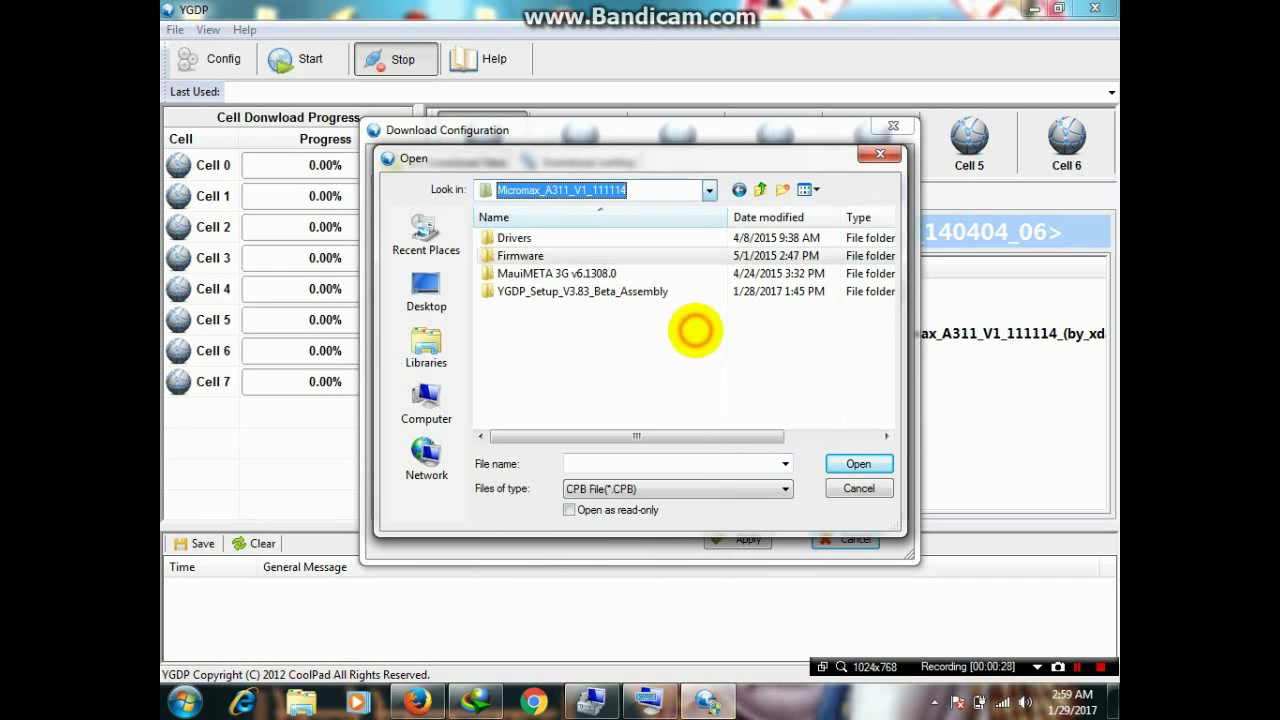
{"action": "double_click", "coordinate": [670, 257]}
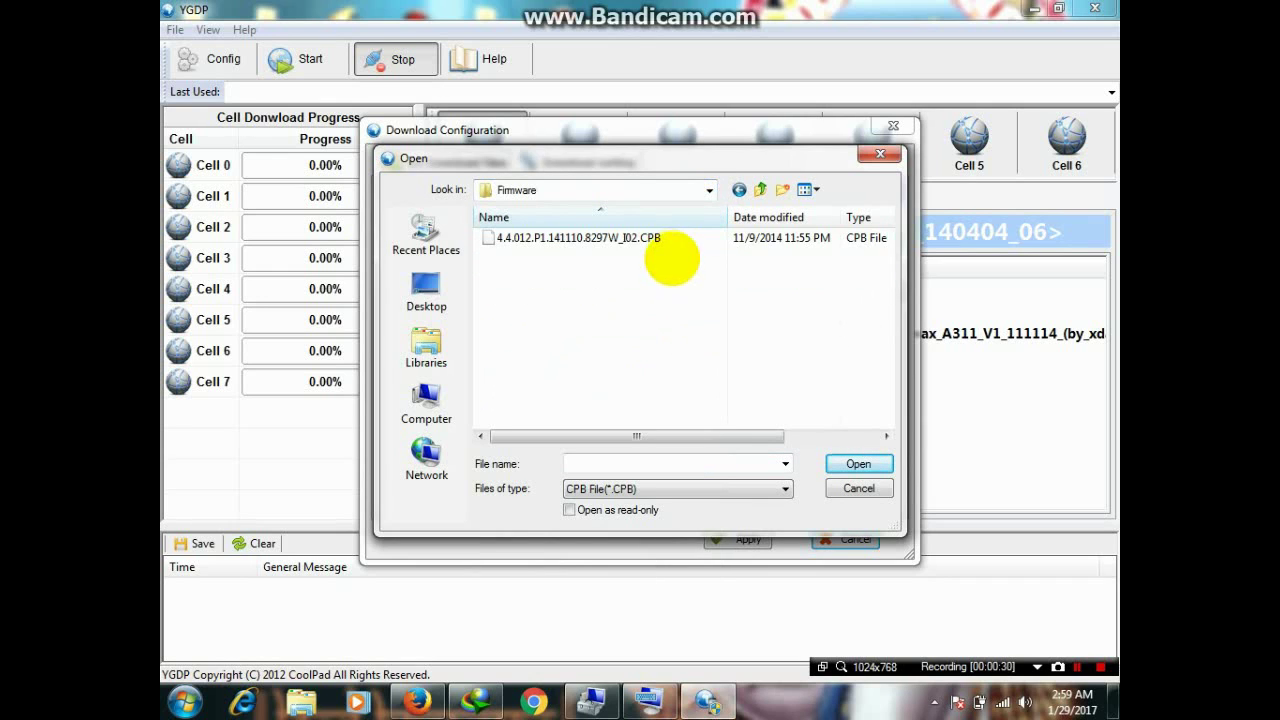
{"action": "double_click", "coordinate": [671, 238]}
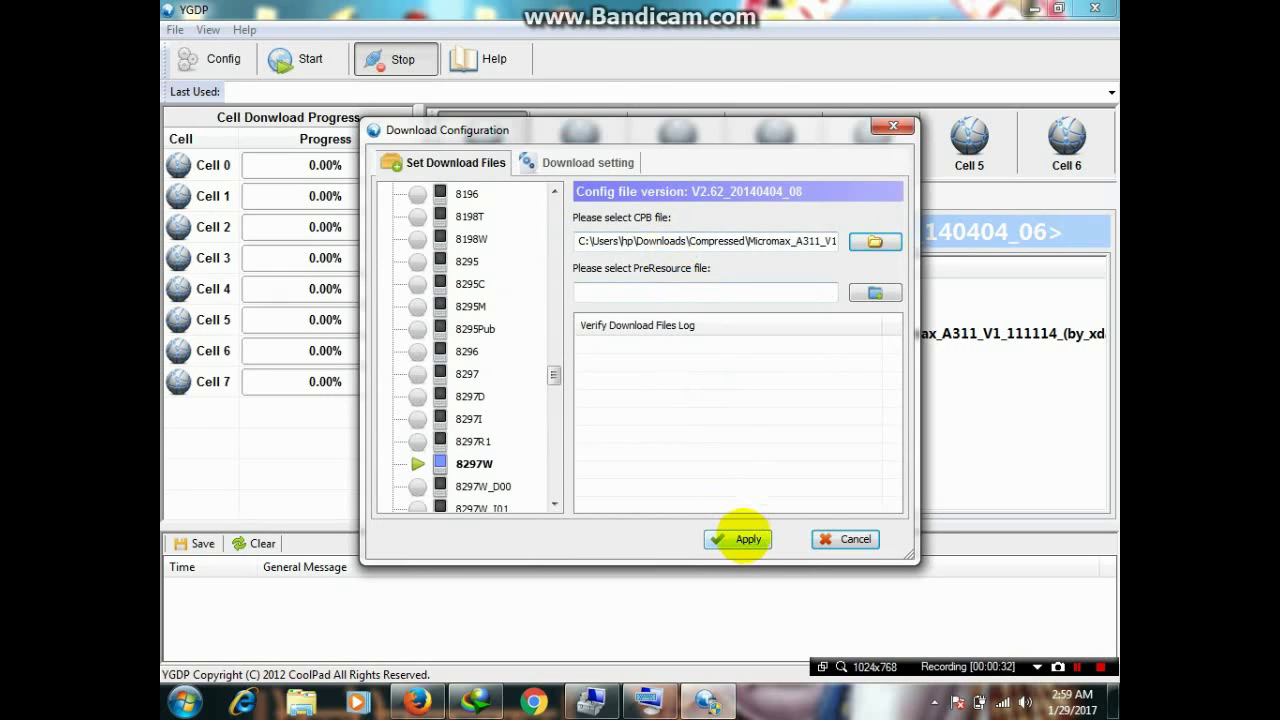
{"action": "left_click", "coordinate": [739, 539]}
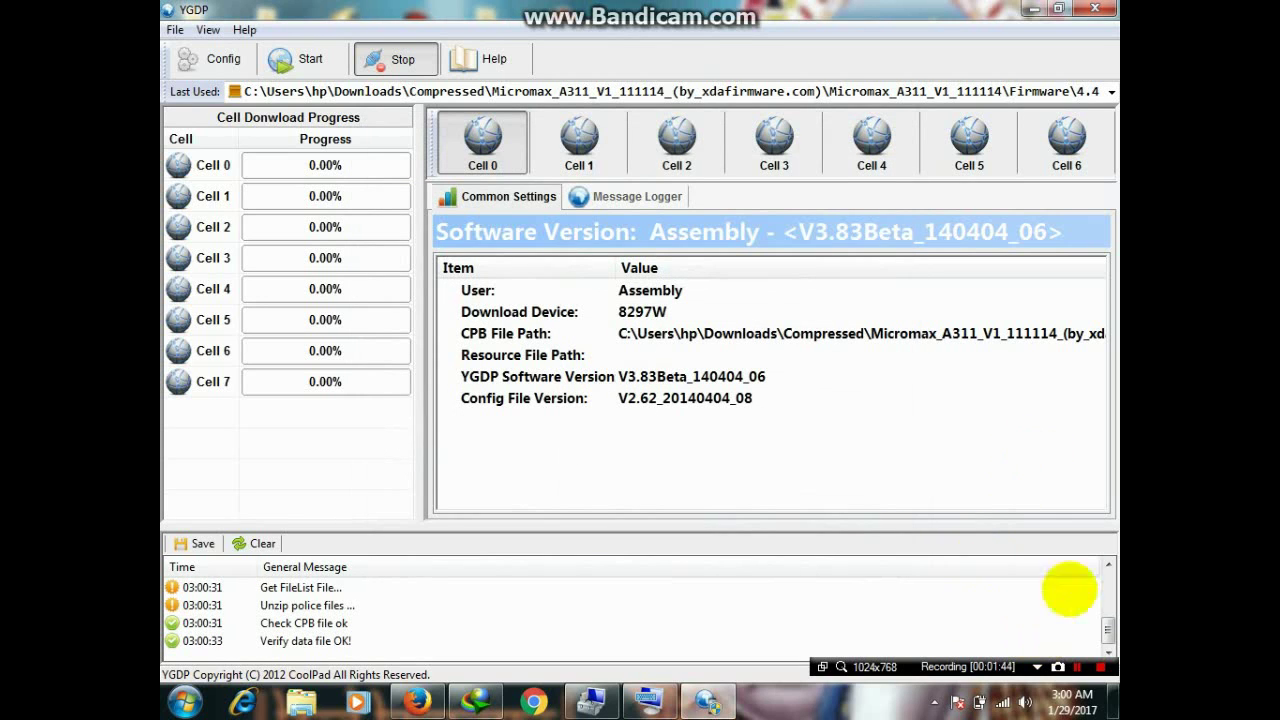
Minimize YGDP and open the folder C:\YLXZGJ\YGDP\DownFiles\8297W in Windows Explorer
{"action": "left_click", "coordinate": [1032, 9]}
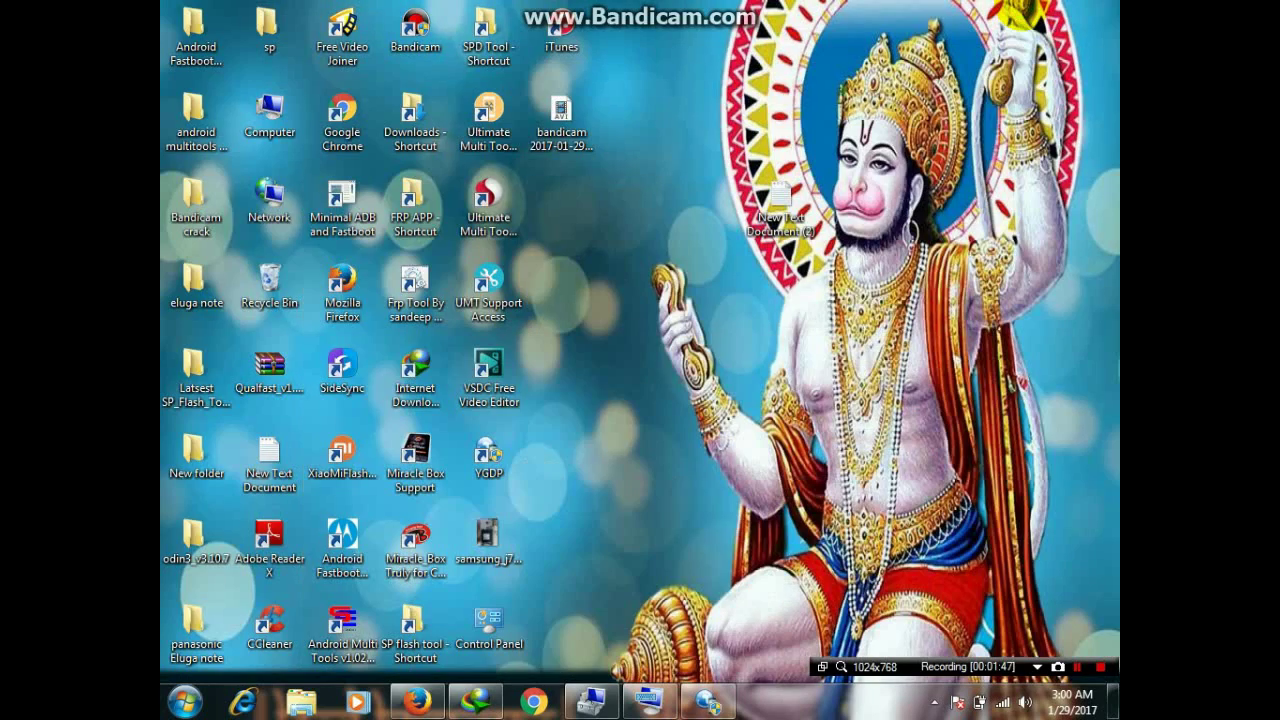
{"action": "left_click", "coordinate": [268, 128]}
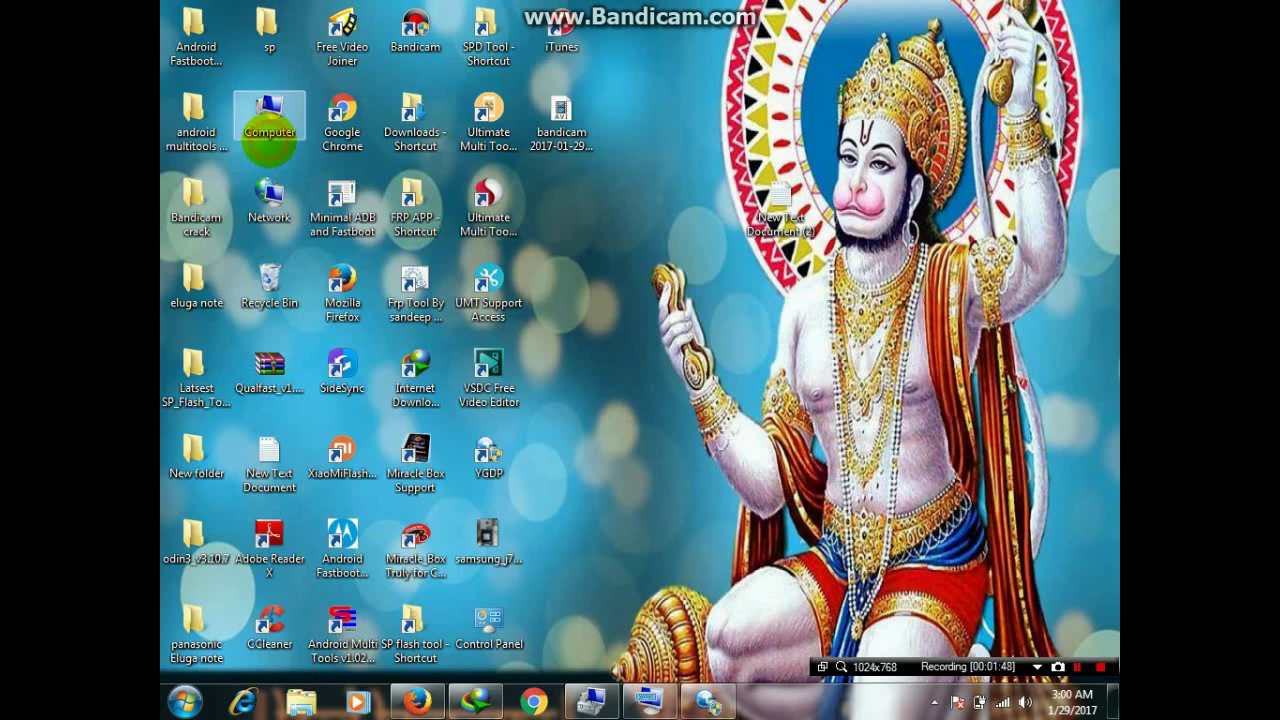
{"action": "double_click", "coordinate": [268, 128]}
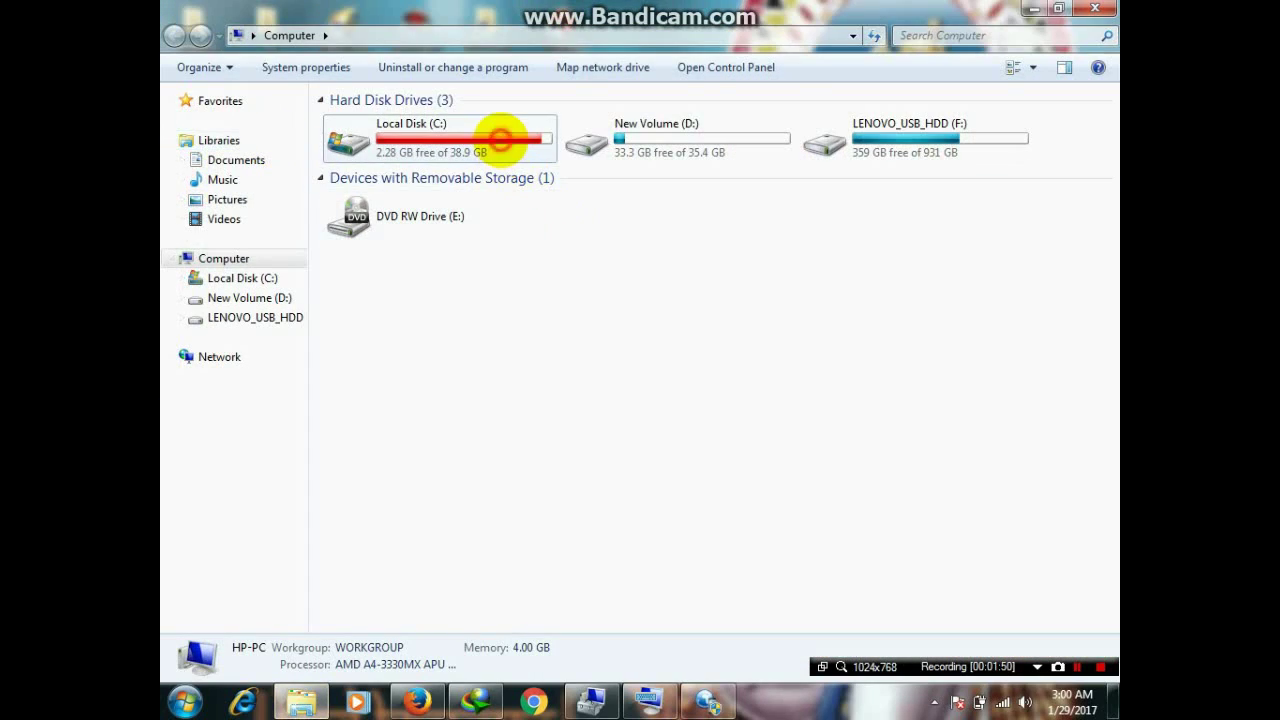
{"action": "double_click", "coordinate": [500, 139]}
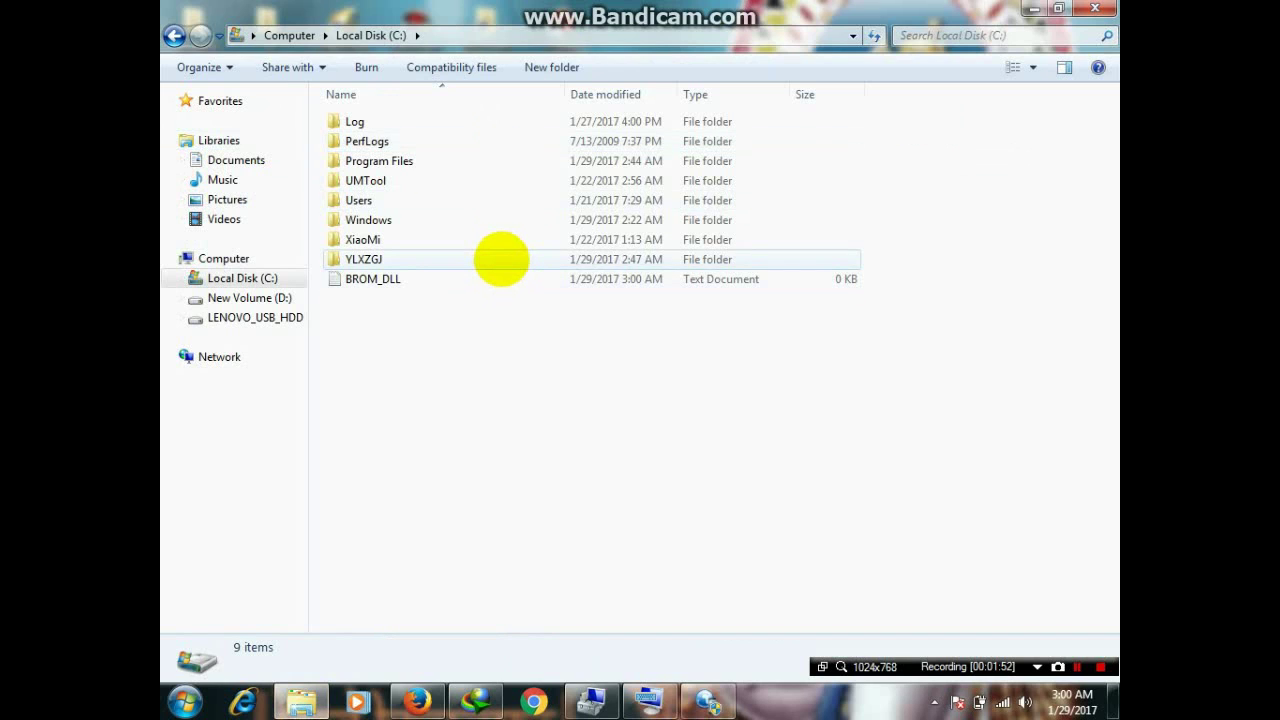
{"action": "double_click", "coordinate": [500, 259]}
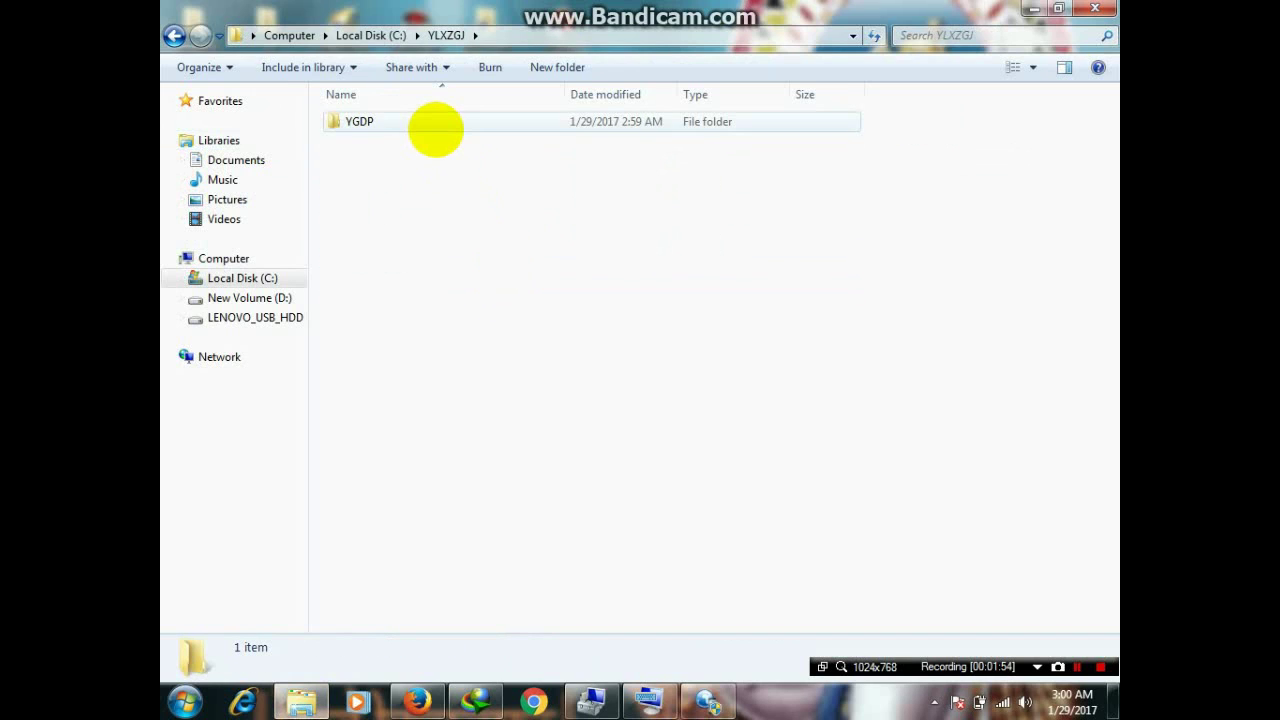
{"action": "double_click", "coordinate": [434, 124]}
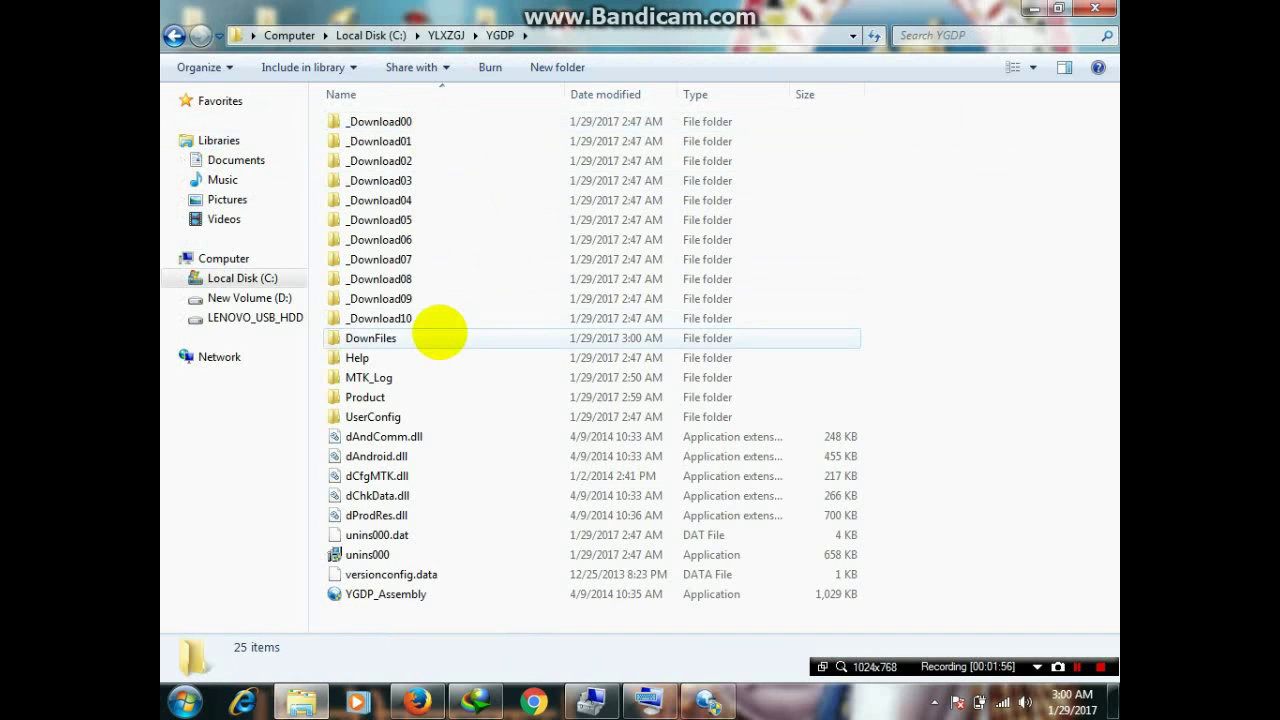
{"action": "double_click", "coordinate": [439, 335]}
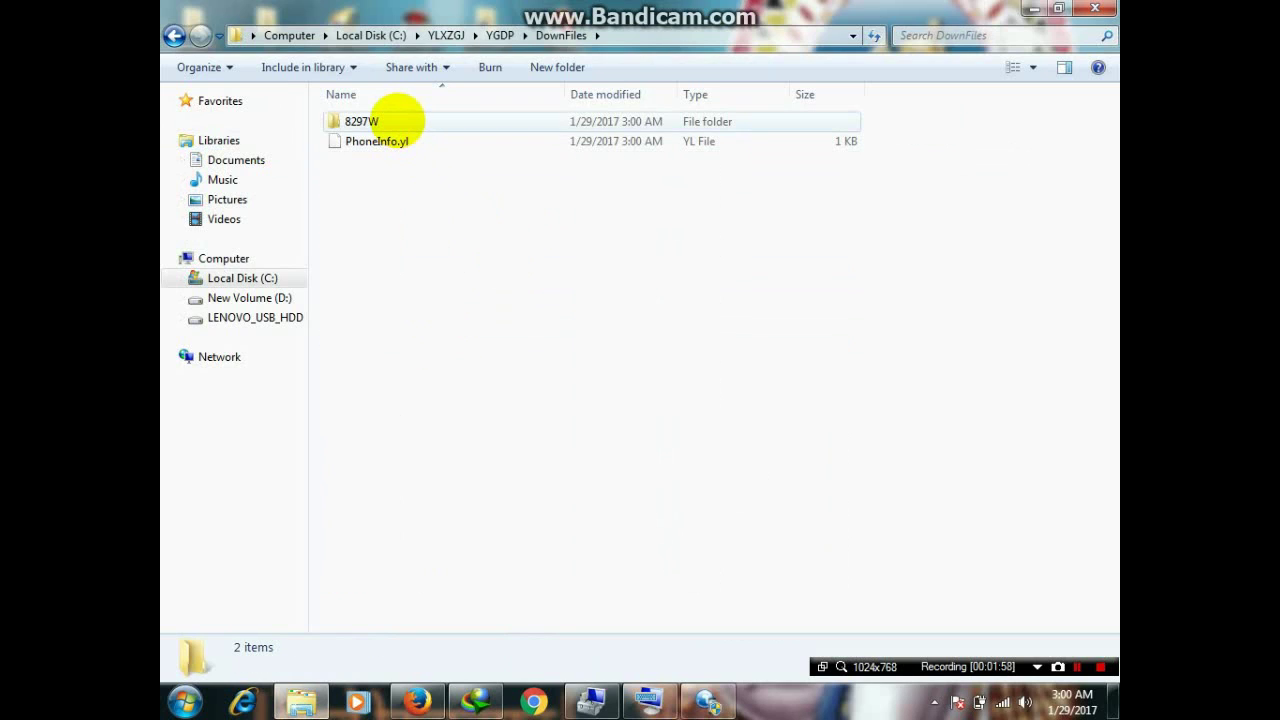
{"action": "double_click", "coordinate": [399, 121]}
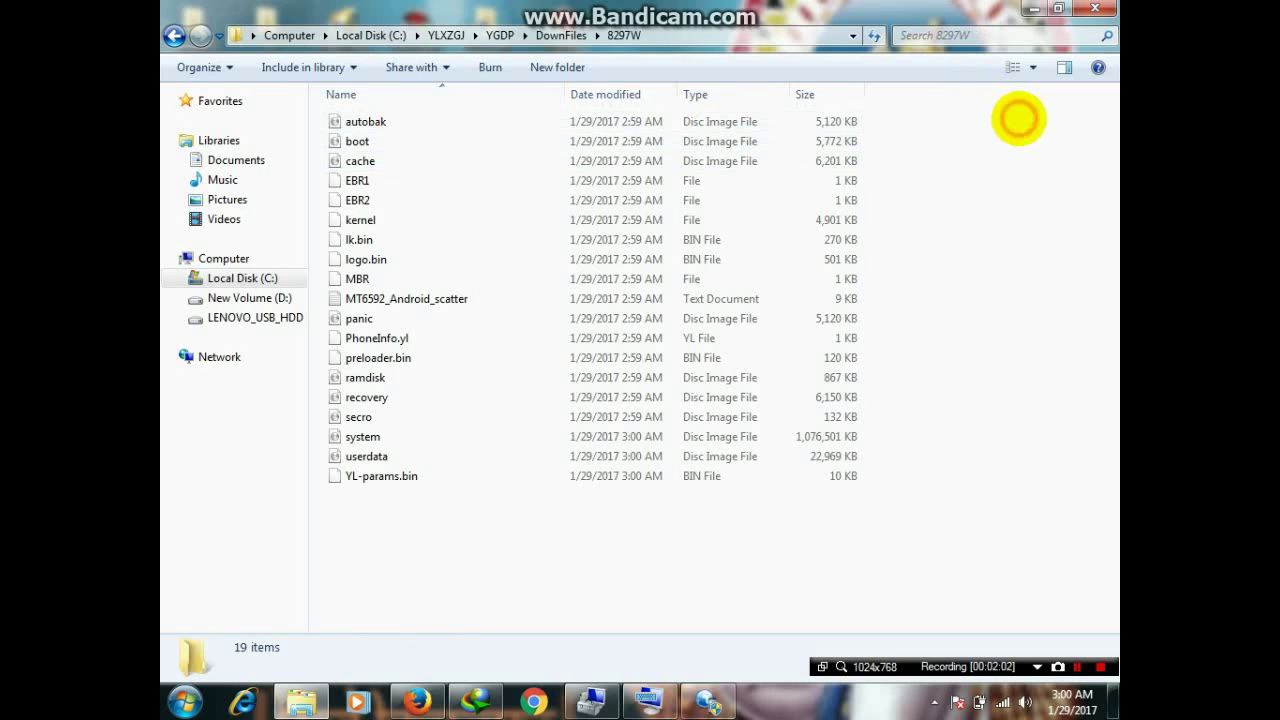
Copy all files in the 8297W folder to the clipboard and minimize the folder window
{"action": "left_click_drag", "start_coordinate": [1019, 118], "coordinate": [774, 494]}
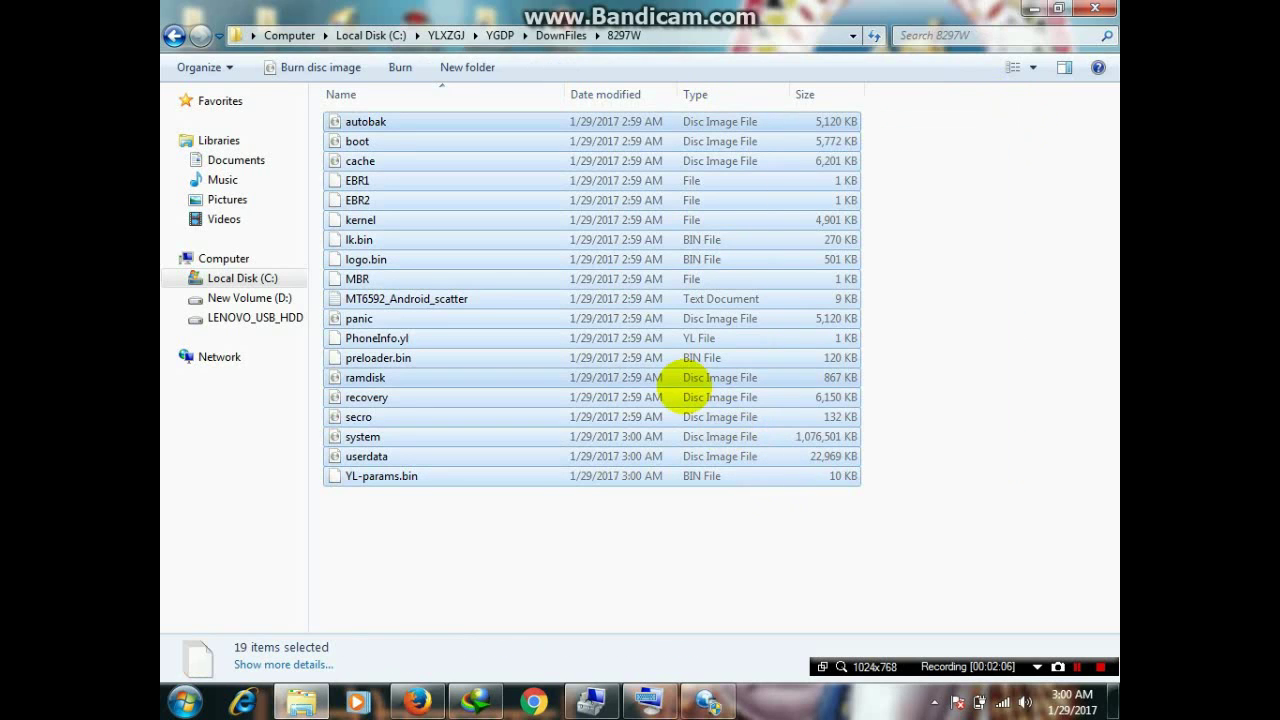
{"action": "right_click", "coordinate": [686, 385]}
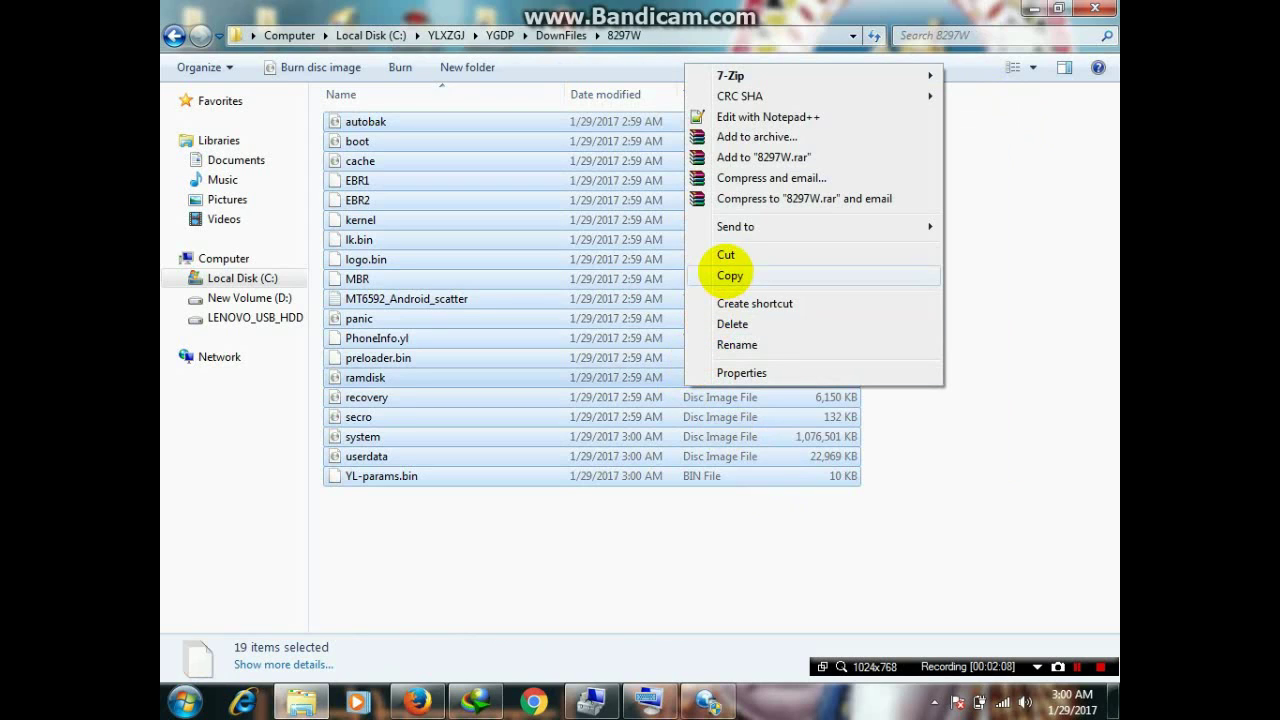
{"action": "left_click", "coordinate": [729, 275]}
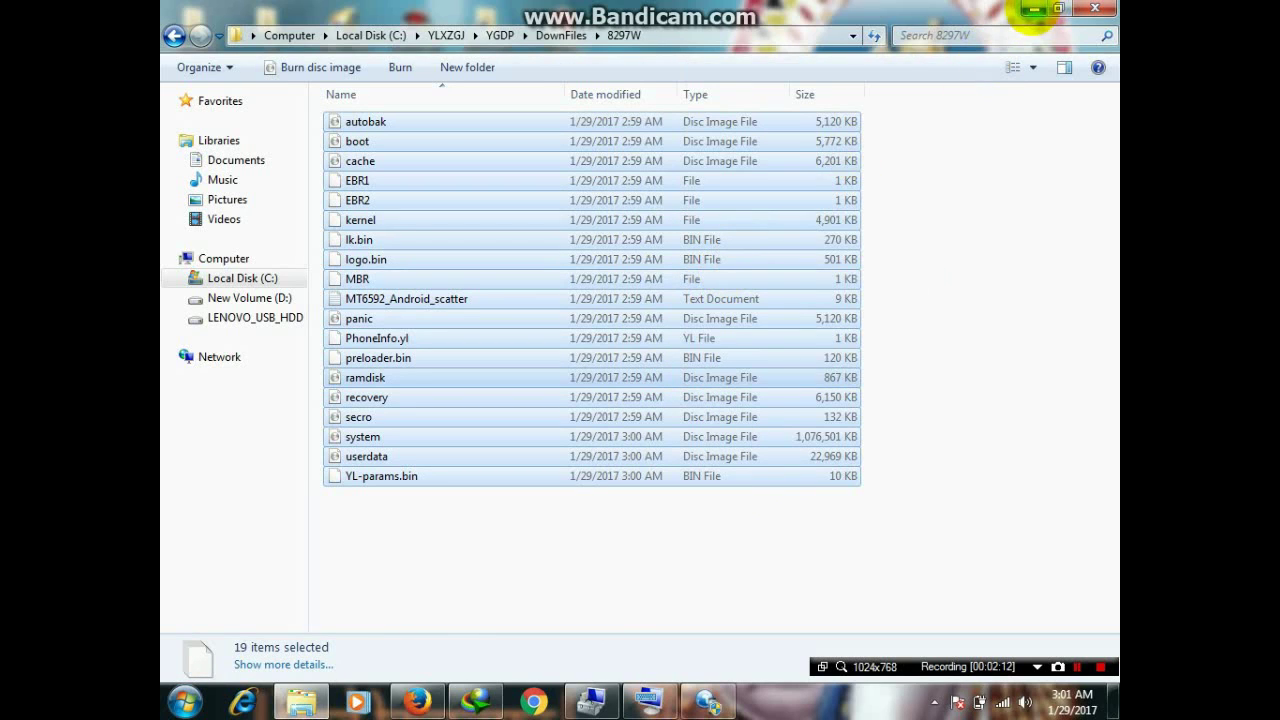
{"action": "left_click", "coordinate": [1034, 9]}
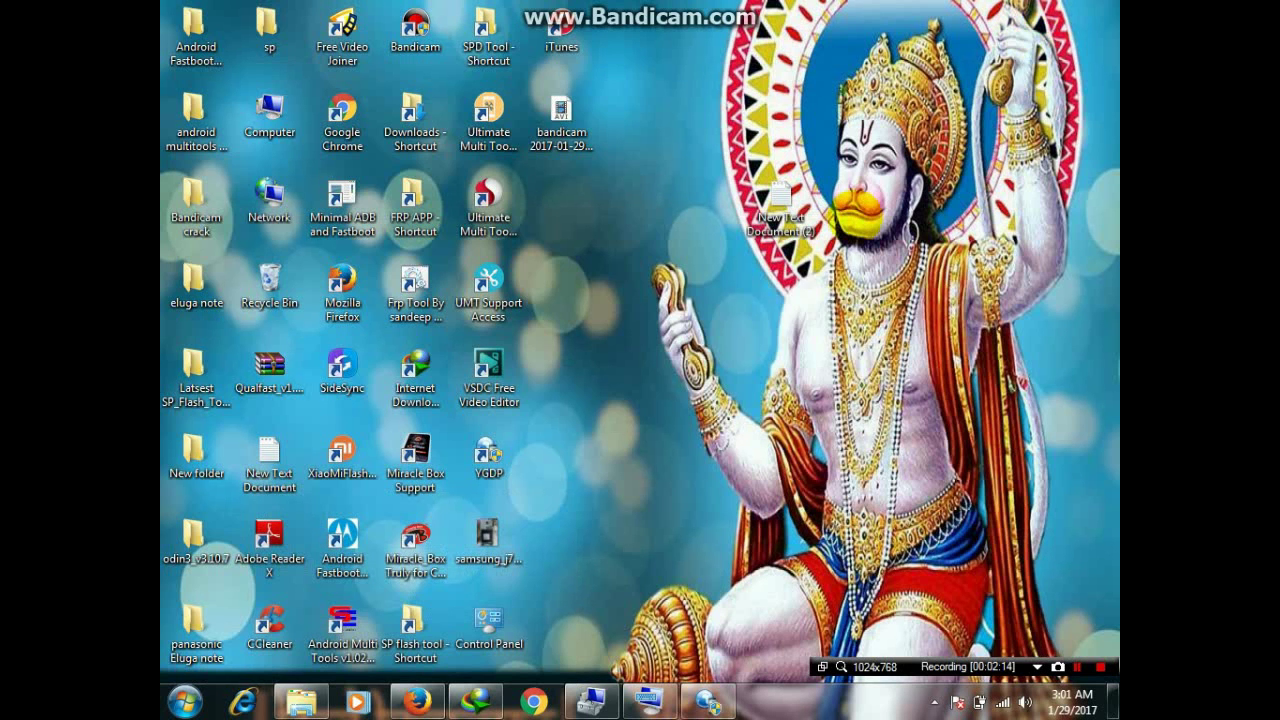
Create a new folder on the desktop, keeping its default name
{"action": "right_click", "coordinate": [662, 354]}
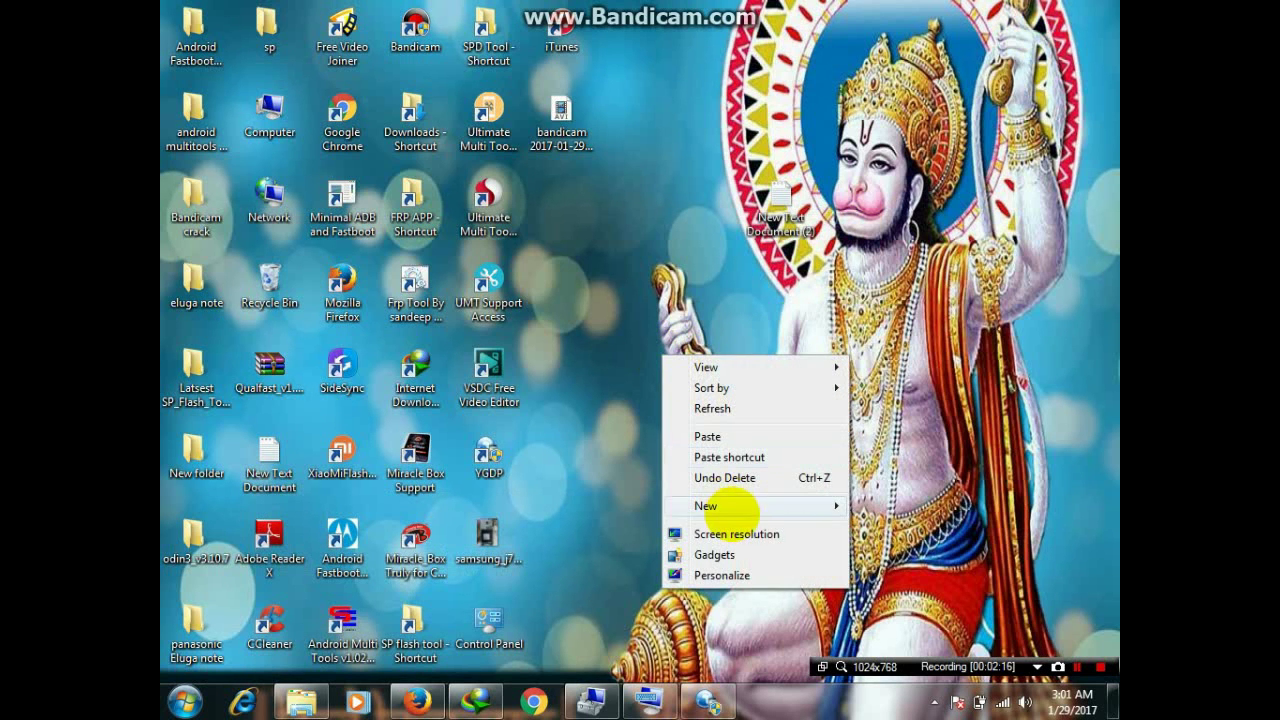
{"action": "left_click", "coordinate": [735, 508]}
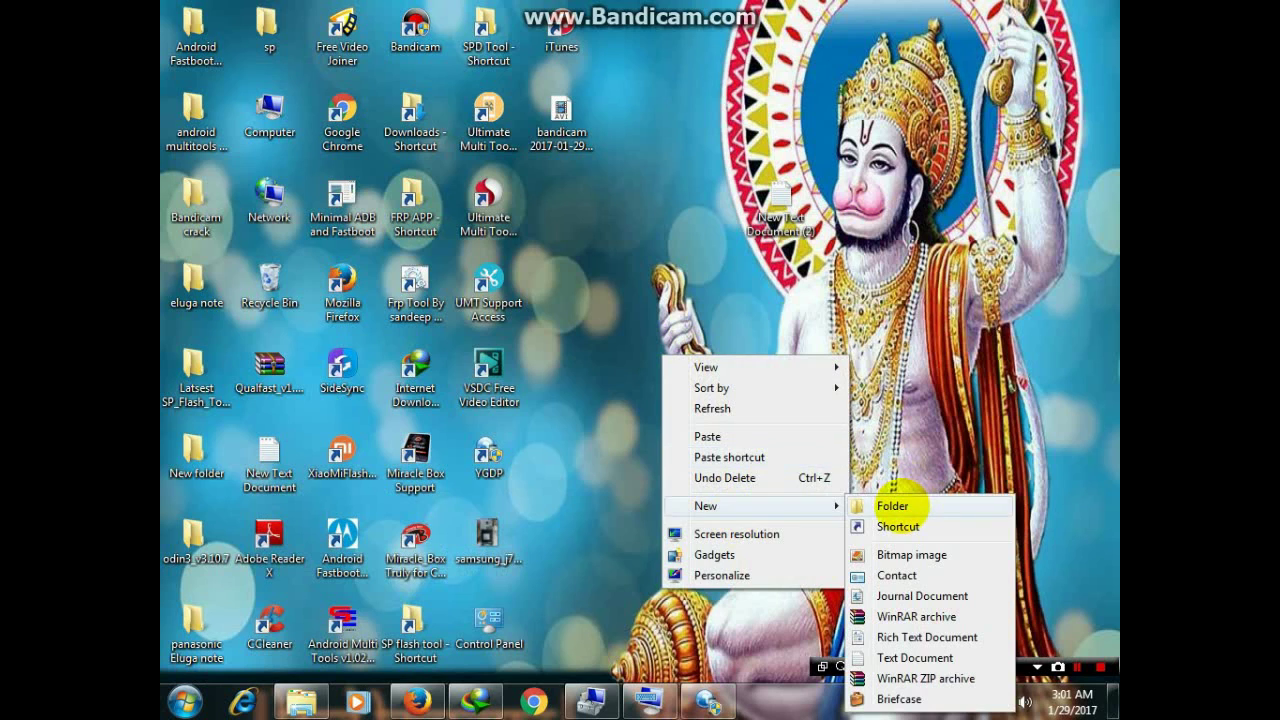
{"action": "left_click", "coordinate": [892, 506]}
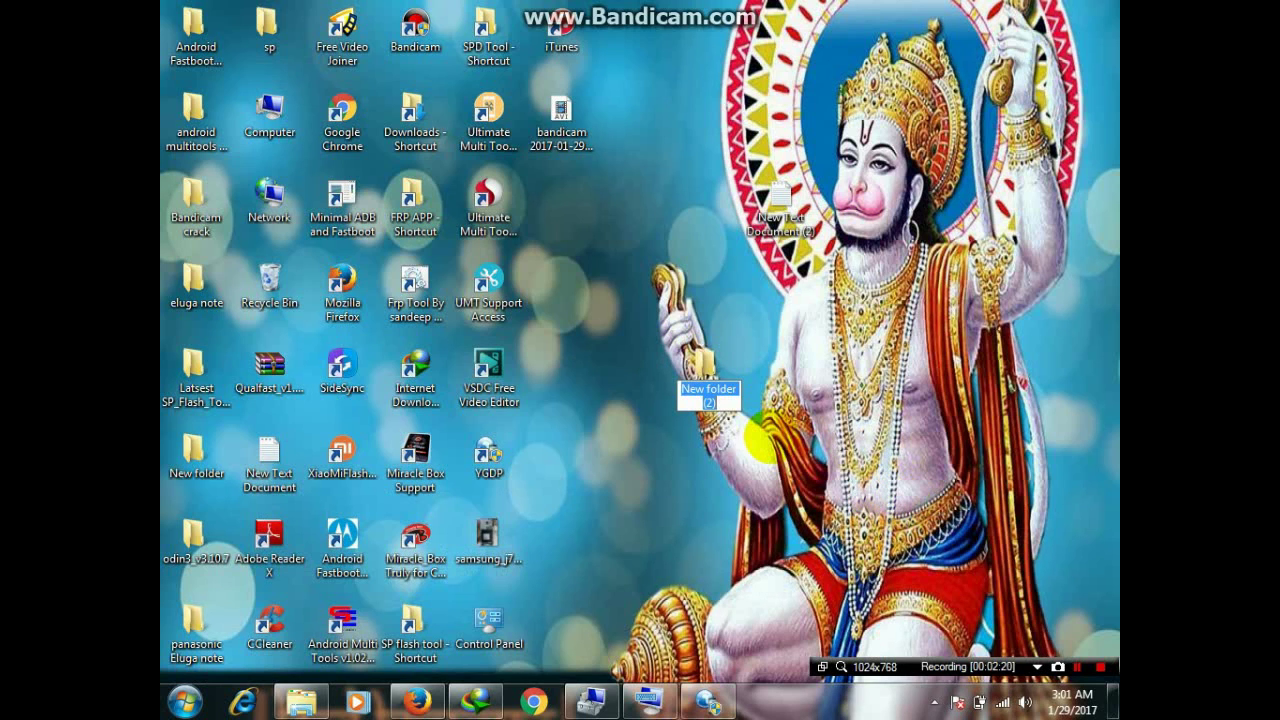
{"action": "left_click", "coordinate": [708, 362]}
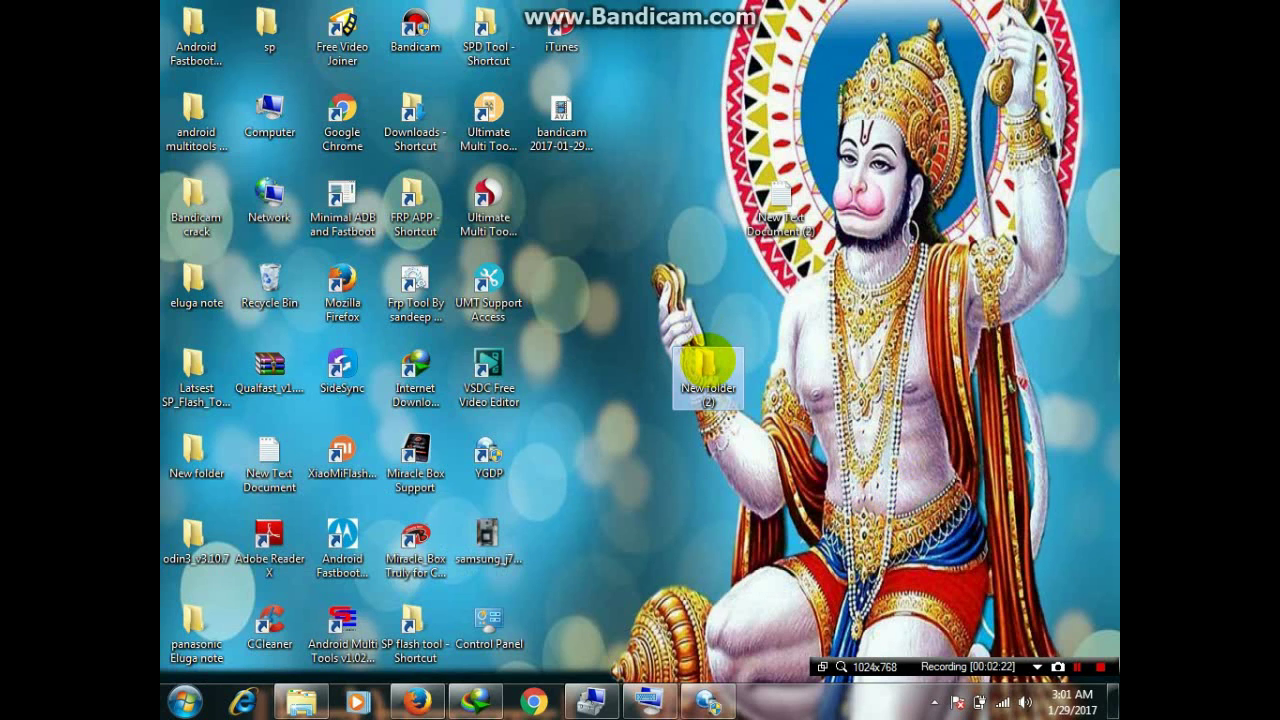
Paste the copied firmware files into the new desktop folder and close its window once copying finishes
{"action": "double_click", "coordinate": [708, 362]}
{"action": "right_click", "coordinate": [706, 360]}
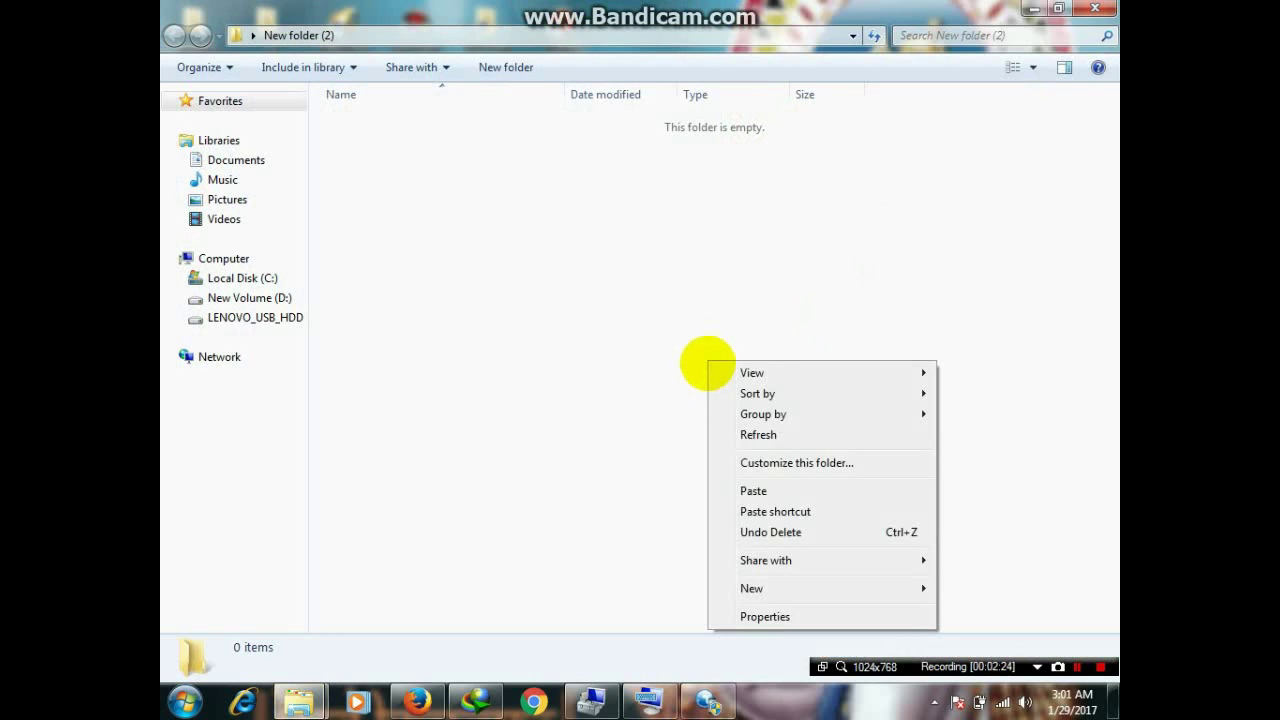
{"action": "left_click", "coordinate": [752, 490]}
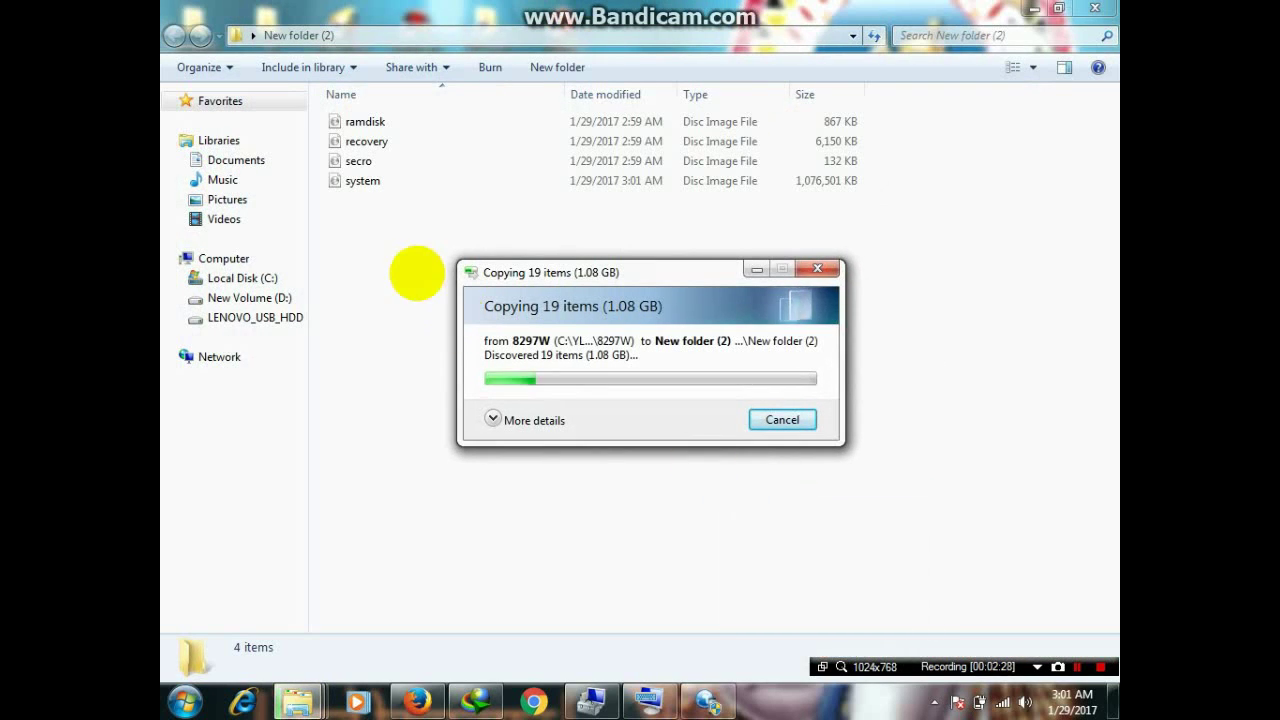
{"action": "left_click", "coordinate": [493, 420]}
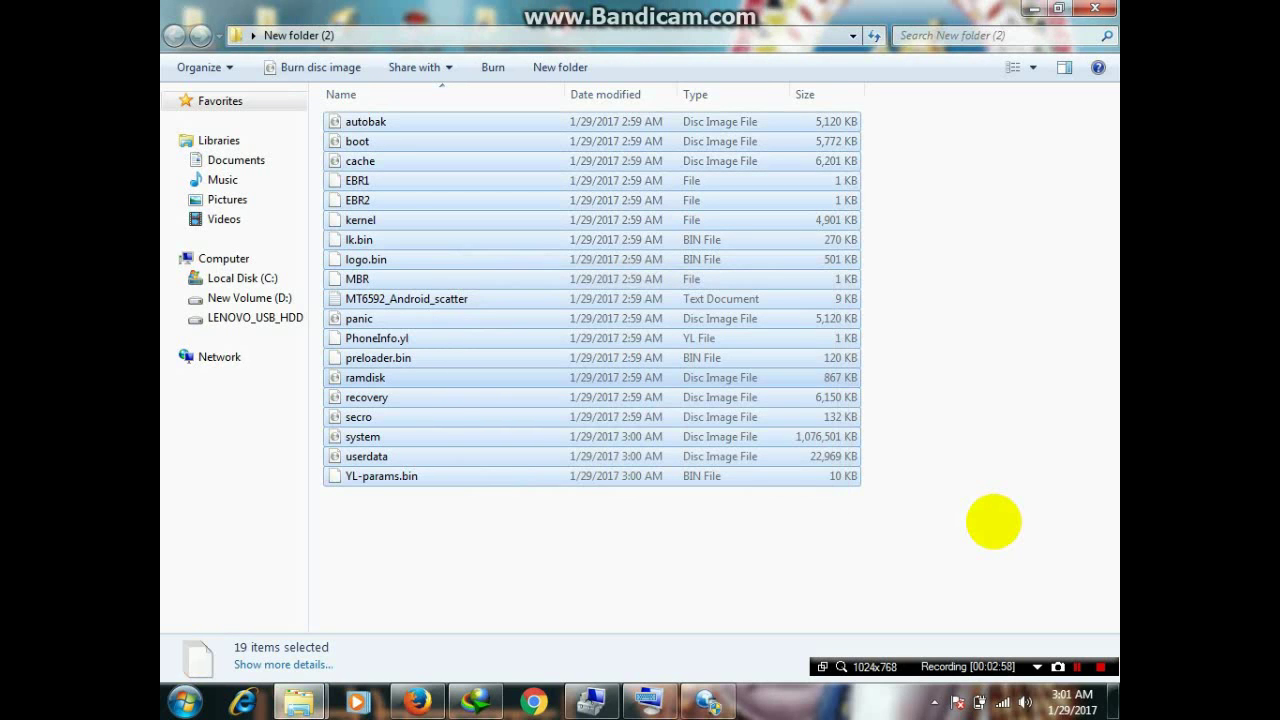
{"action": "left_click", "coordinate": [993, 521]}
{"action": "left_click", "coordinate": [1095, 9]}
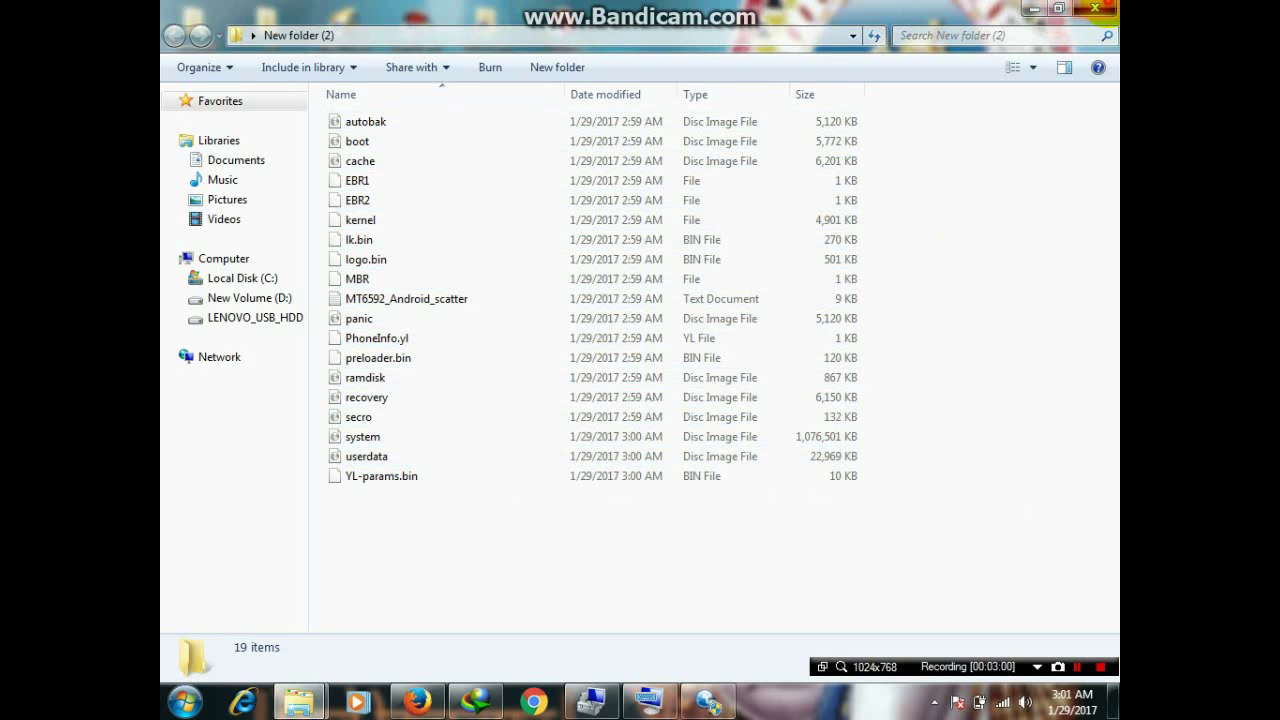
{"action": "left_click", "coordinate": [1078, 666]}
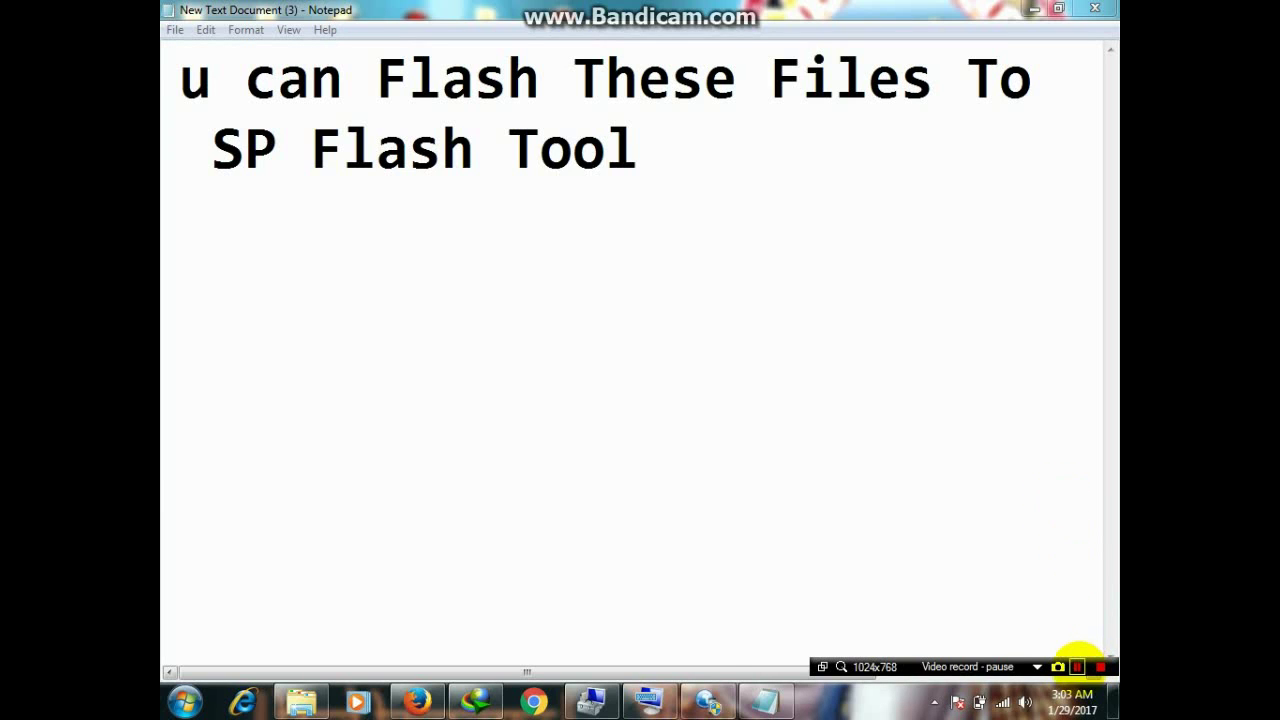
{"action": "left_click", "coordinate": [1077, 666]}
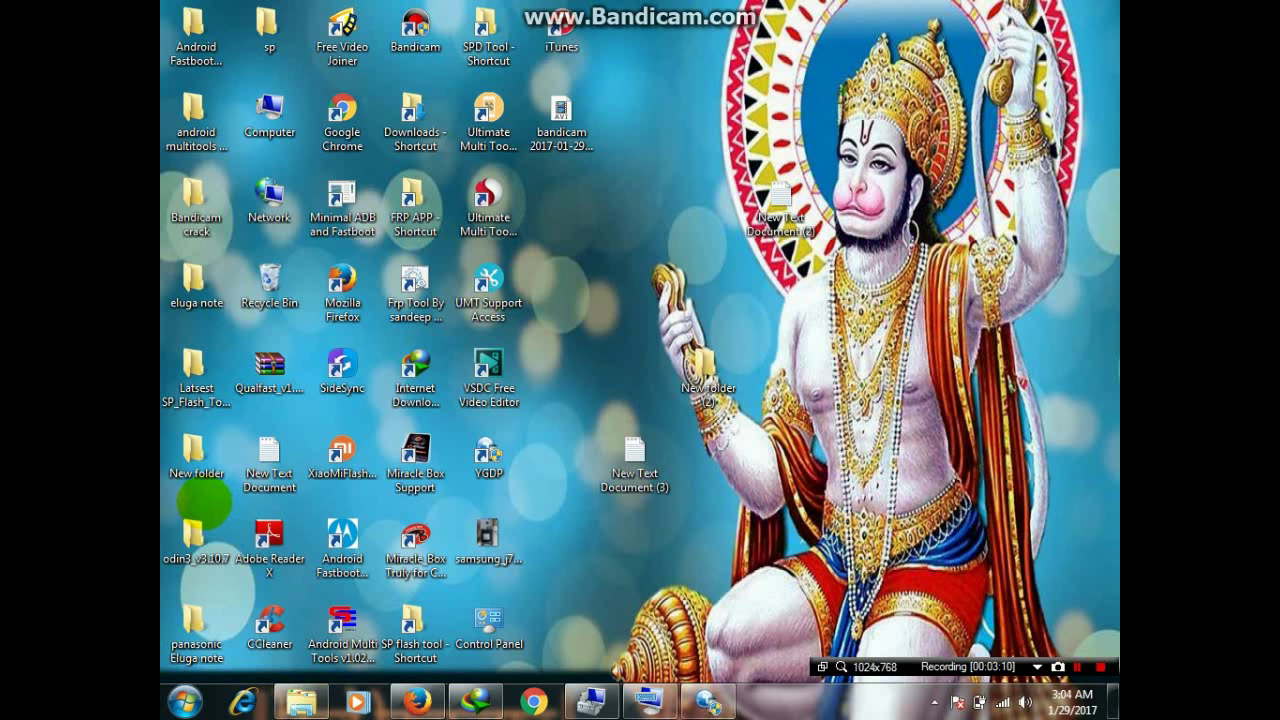
Launch flash_tool from the desktop's Latsest SP_Flash_Tool_v5.1644_Win folder, close the folder window and maximize the flash tool
{"action": "double_click", "coordinate": [196, 376]}
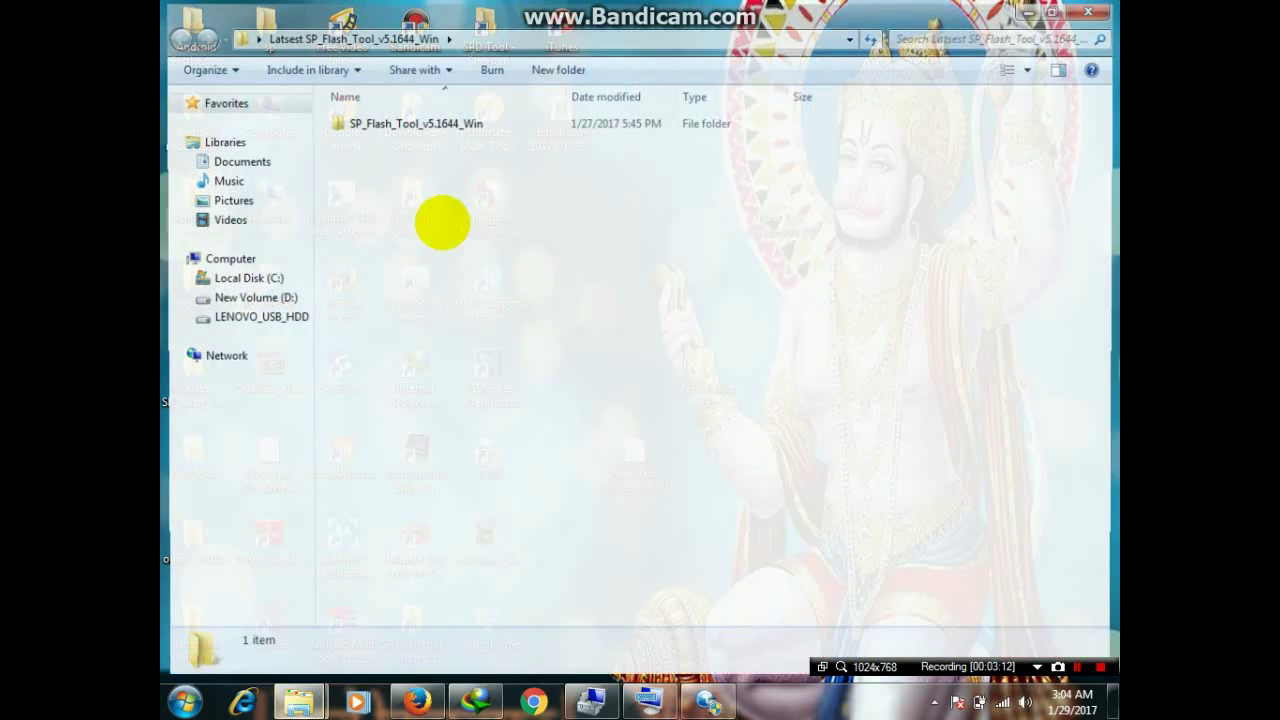
{"action": "left_click", "coordinate": [451, 121]}
{"action": "double_click", "coordinate": [451, 121]}
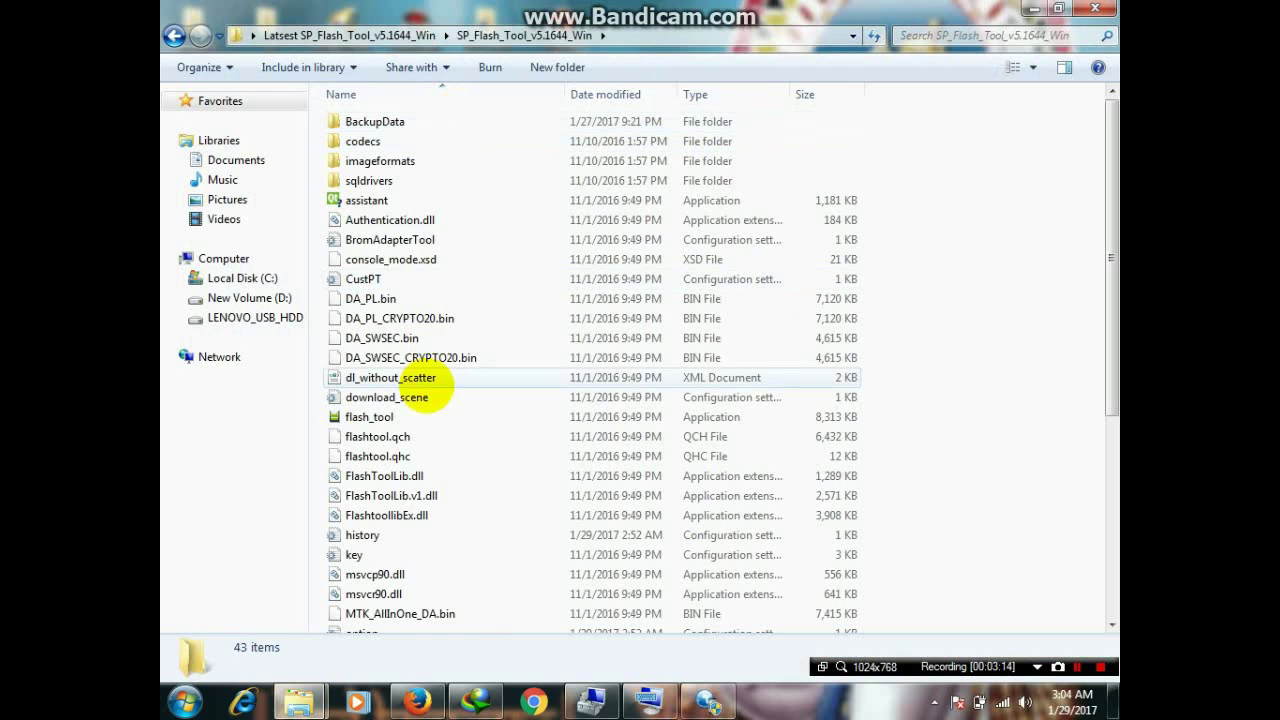
{"action": "left_click", "coordinate": [427, 417]}
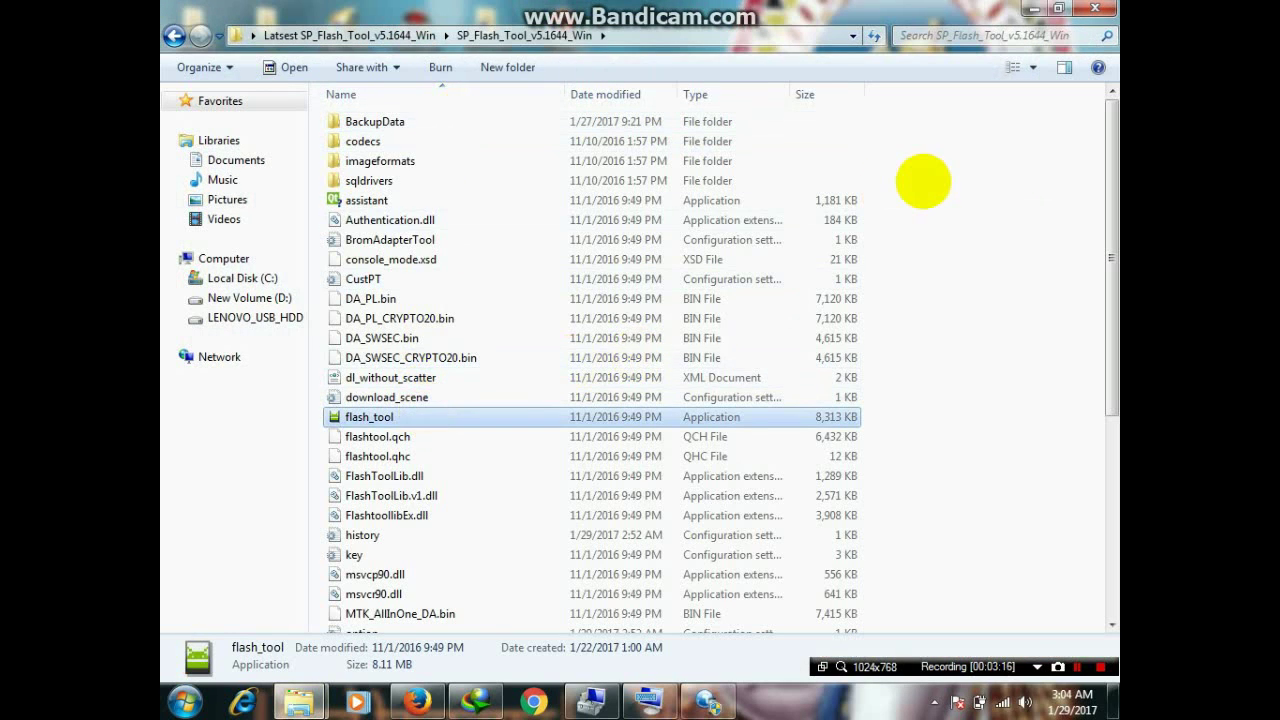
{"action": "left_click", "coordinate": [1095, 8]}
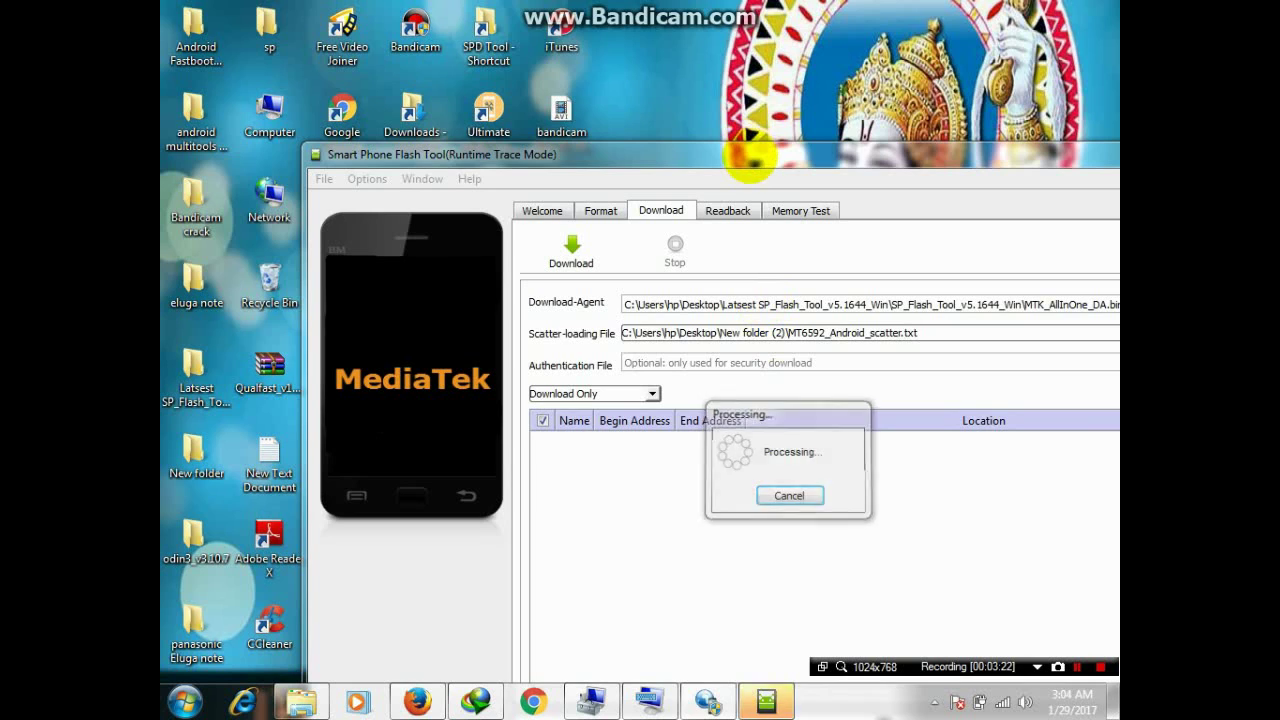
{"action": "double_click", "coordinate": [748, 160]}
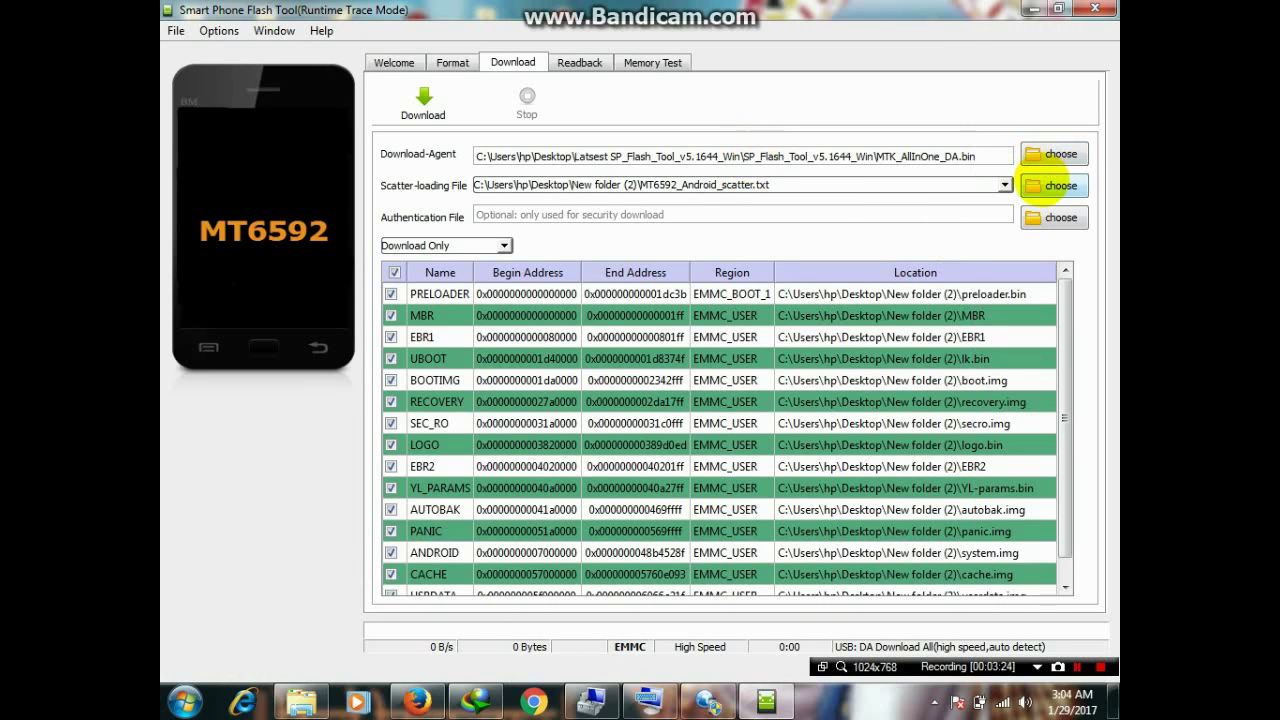
Load MT6592_Android_scatter from the desktop's New folder (2) as the scatter-loading file
{"action": "left_click", "coordinate": [1050, 185]}
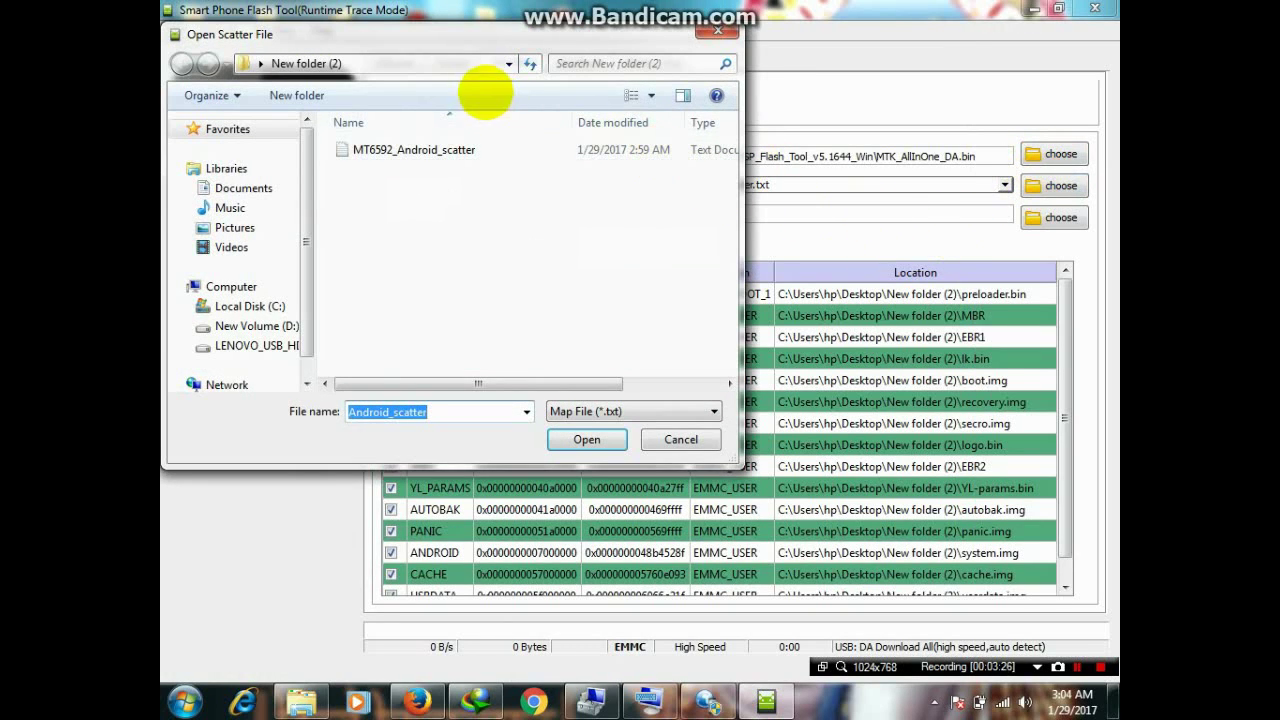
{"action": "left_click", "coordinate": [466, 58]}
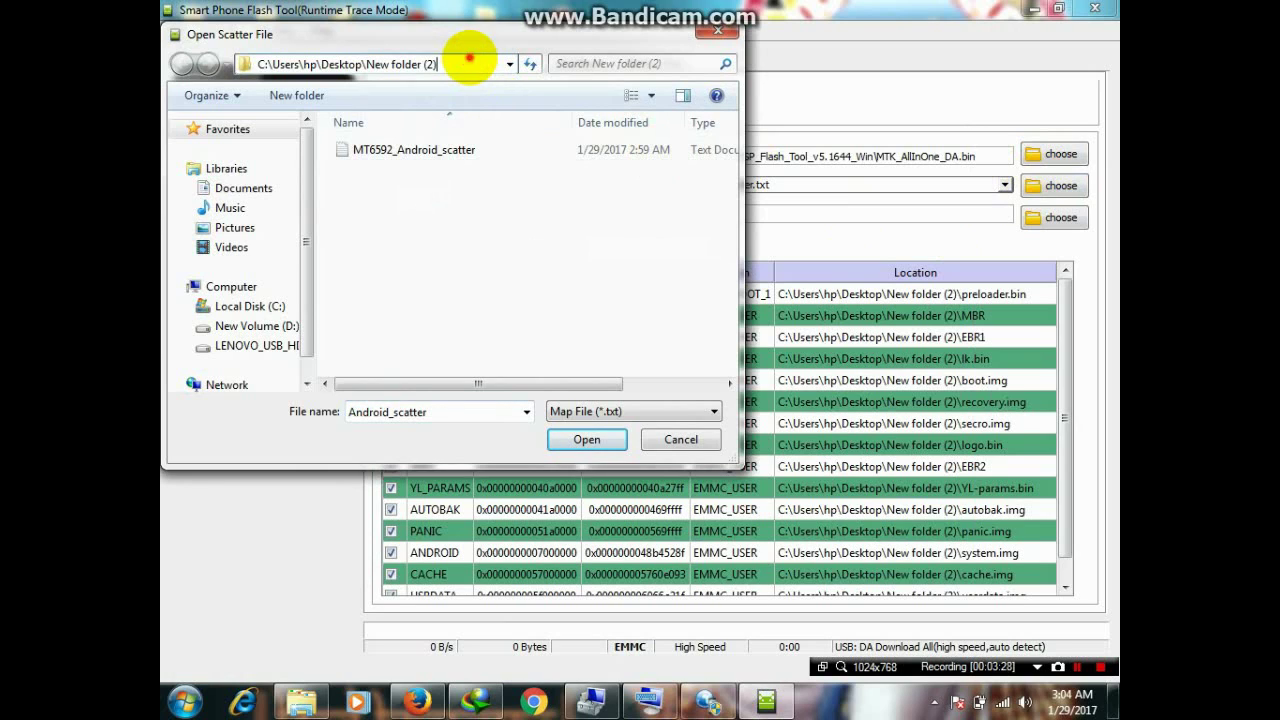
{"action": "double_click", "coordinate": [469, 59]}
{"action": "type", "text": "d"}
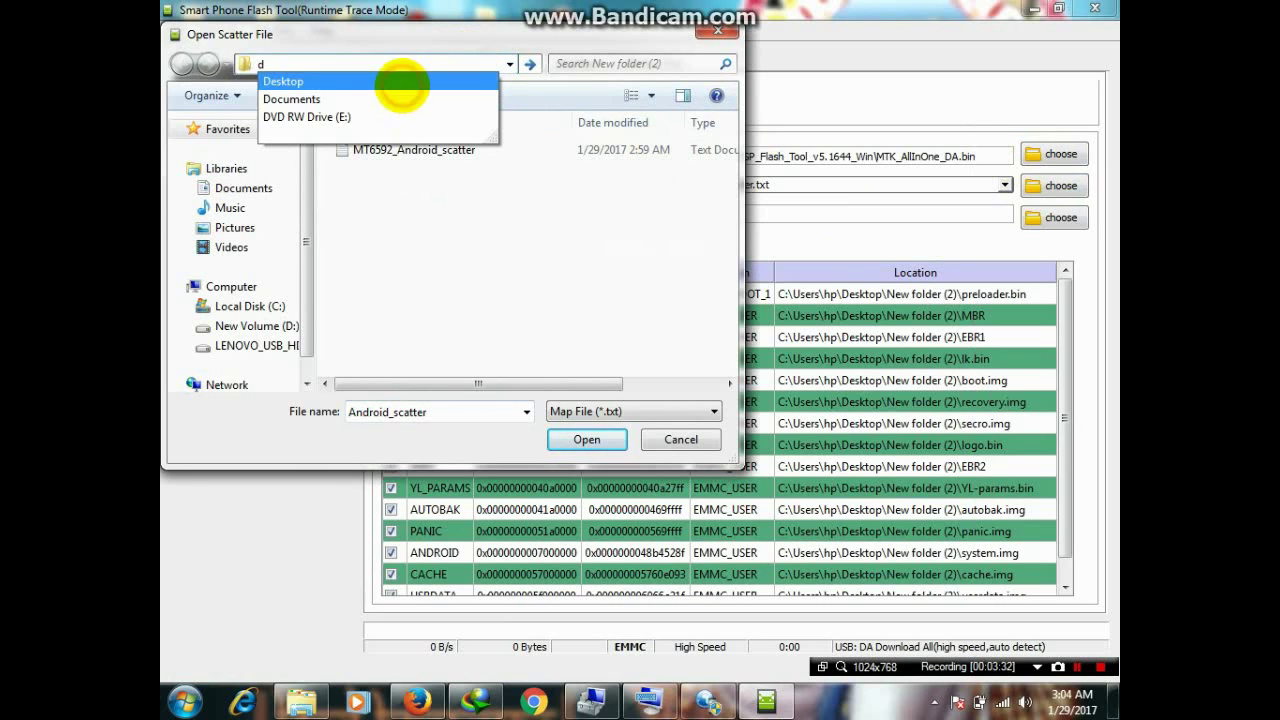
{"action": "left_click", "coordinate": [401, 82]}
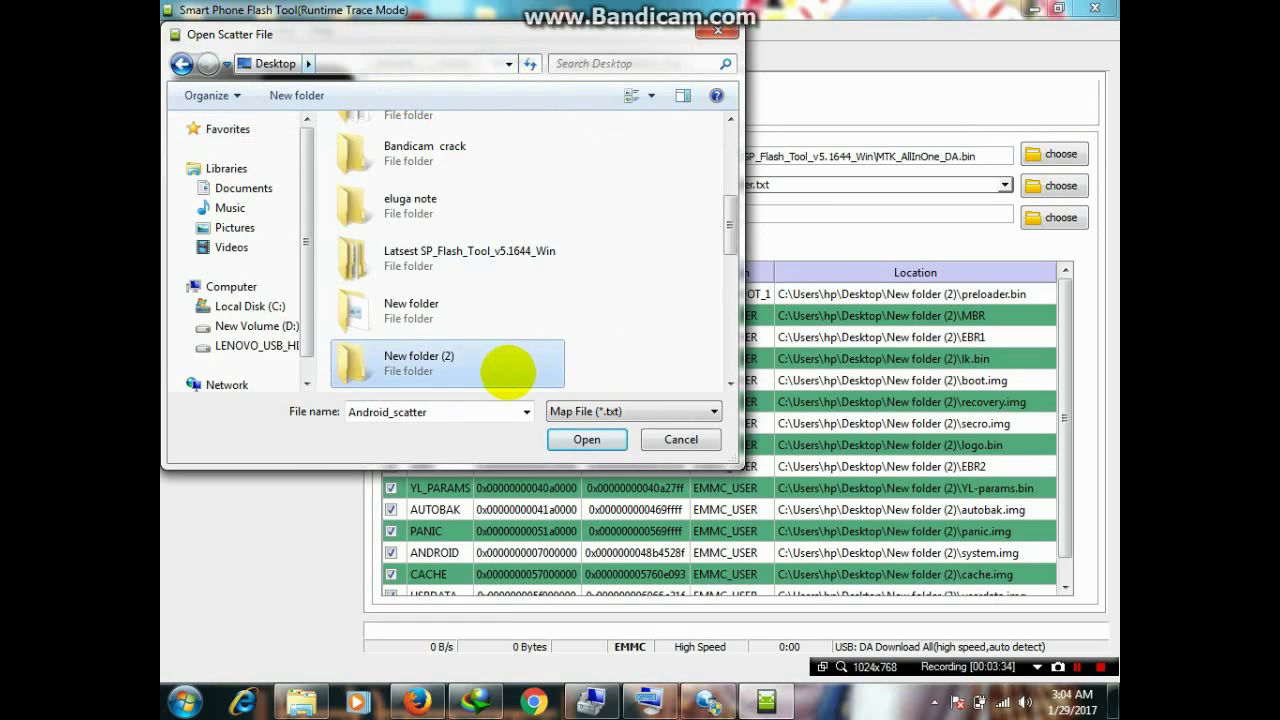
{"action": "double_click", "coordinate": [504, 372]}
{"action": "double_click", "coordinate": [445, 155]}
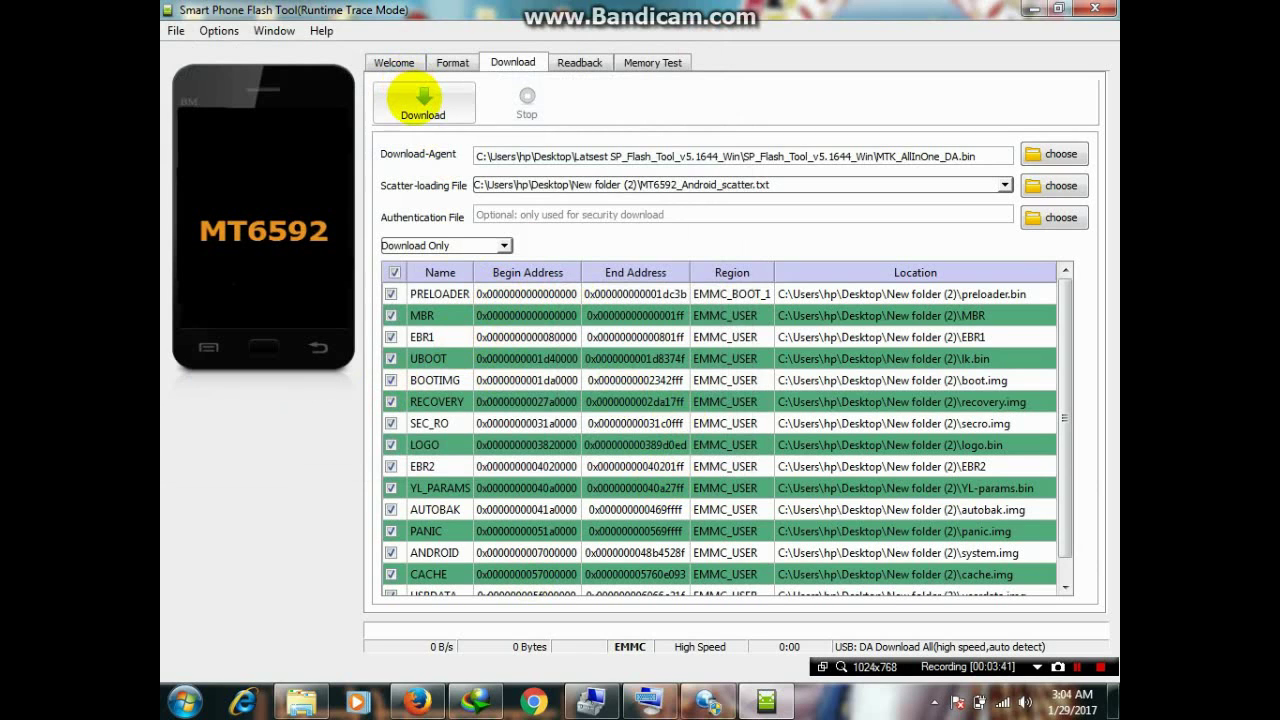
Start and stop the firmware download, and close Smart Phone Flash Tool
{"action": "left_click", "coordinate": [423, 100]}
{"action": "left_click", "coordinate": [527, 105]}
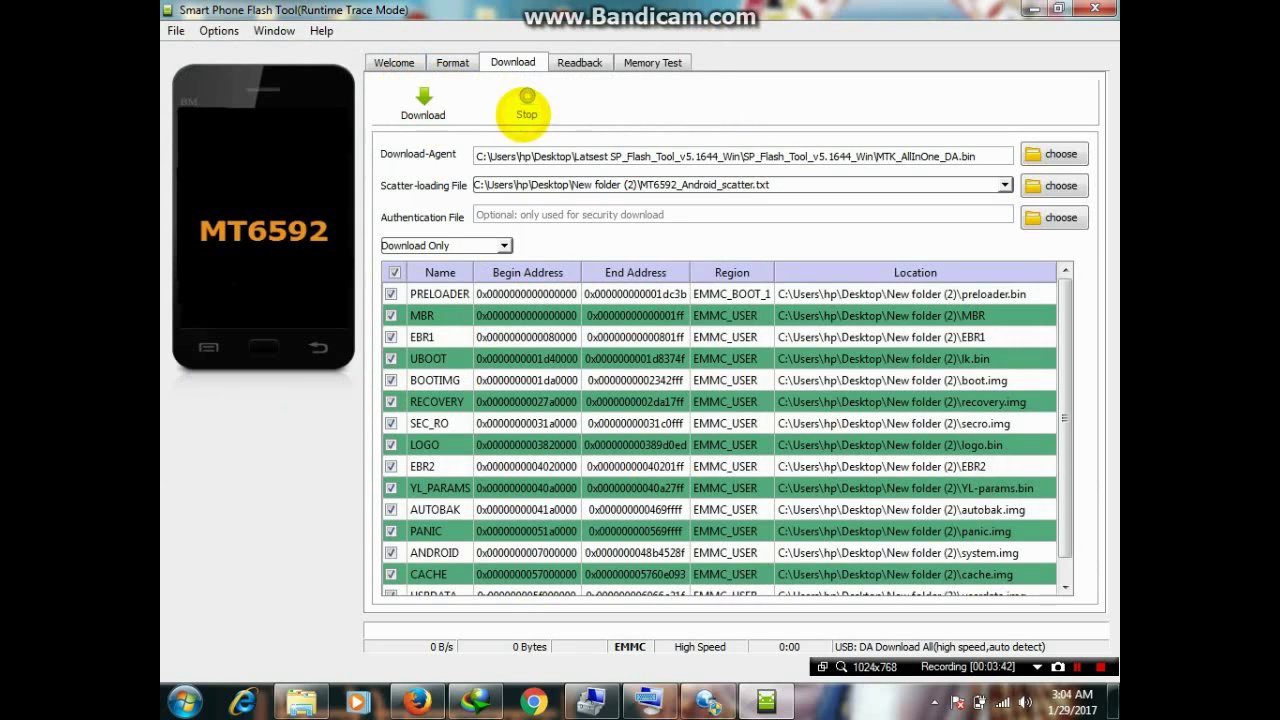
{"action": "left_click", "coordinate": [1095, 9]}
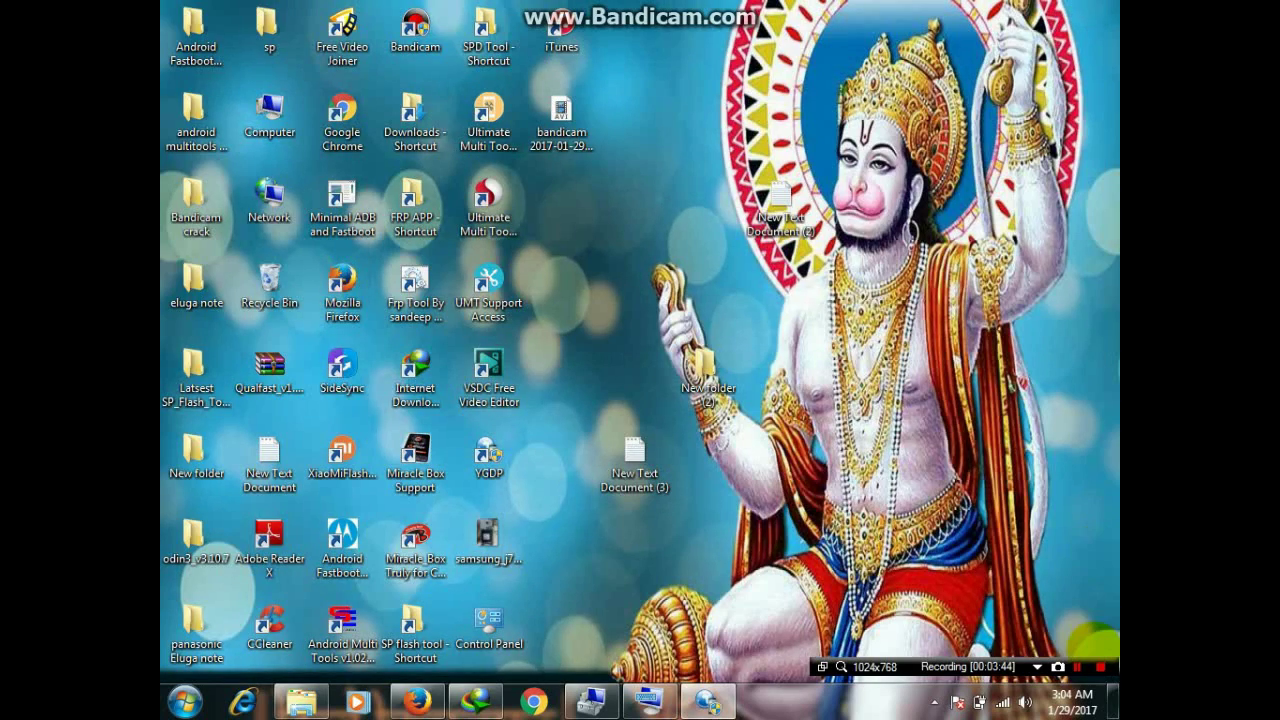